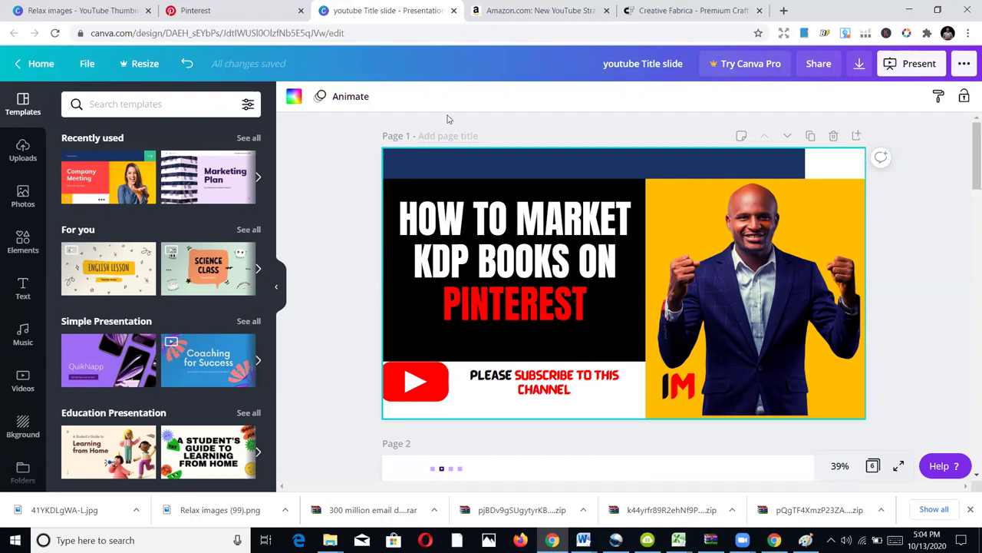
Switch to Pinterest and browse the pins in its home feed
left_click_drag(245, 5, 392, 8)
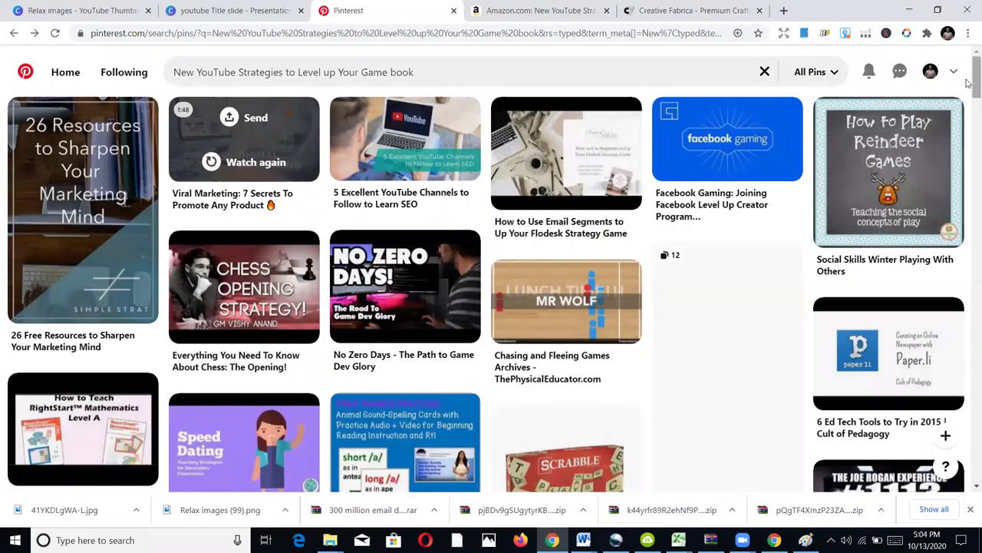
left_click(65, 72)
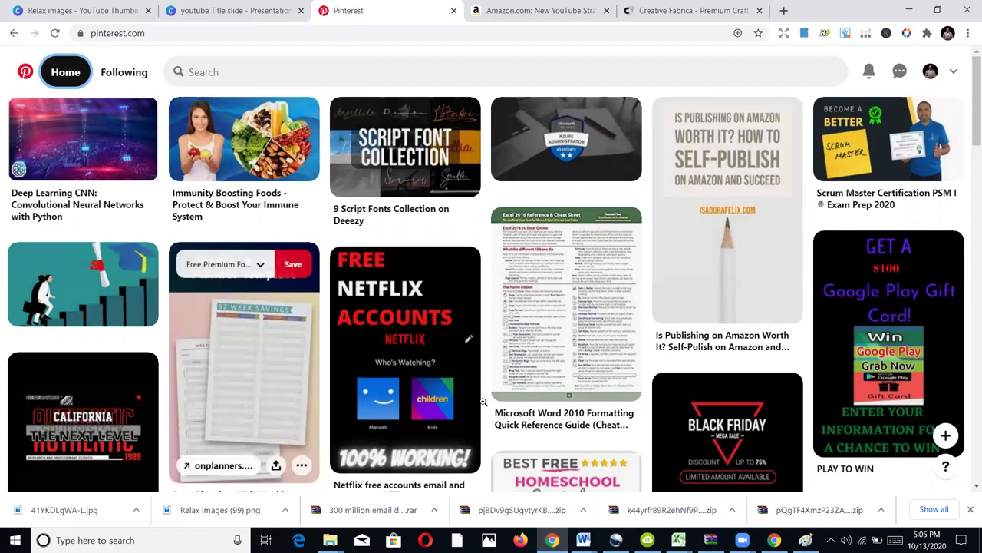
scroll(850, 396, "down", 12)
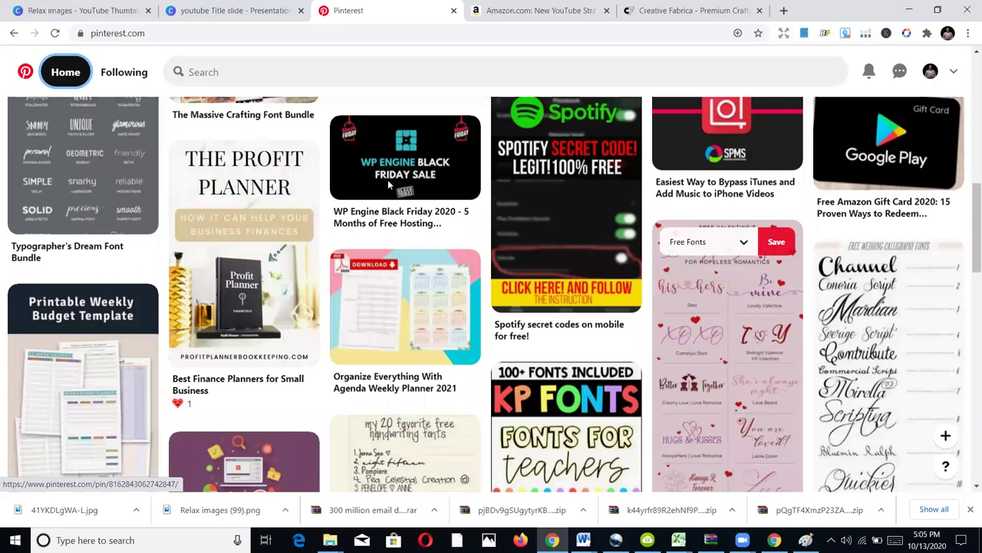
Go to Google in place of the Canva presentation page and search for "kdp interior"
left_click(234, 9)
left_click(286, 32)
type("google")
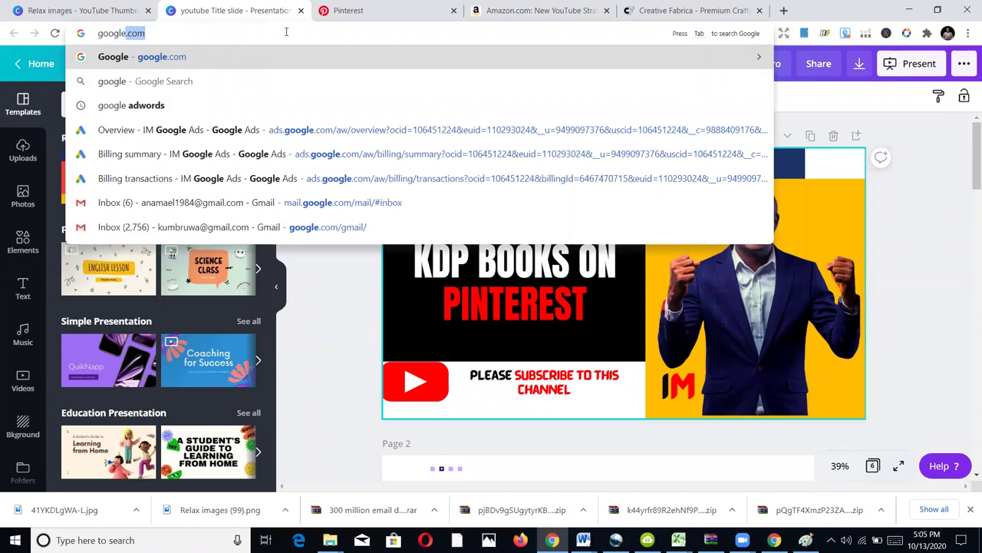
key("Return")
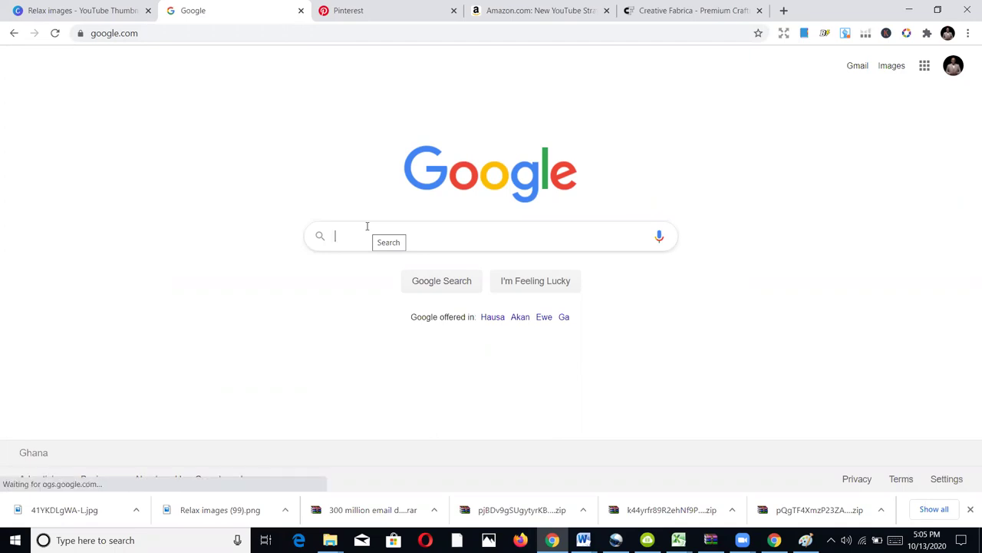
type("kd")
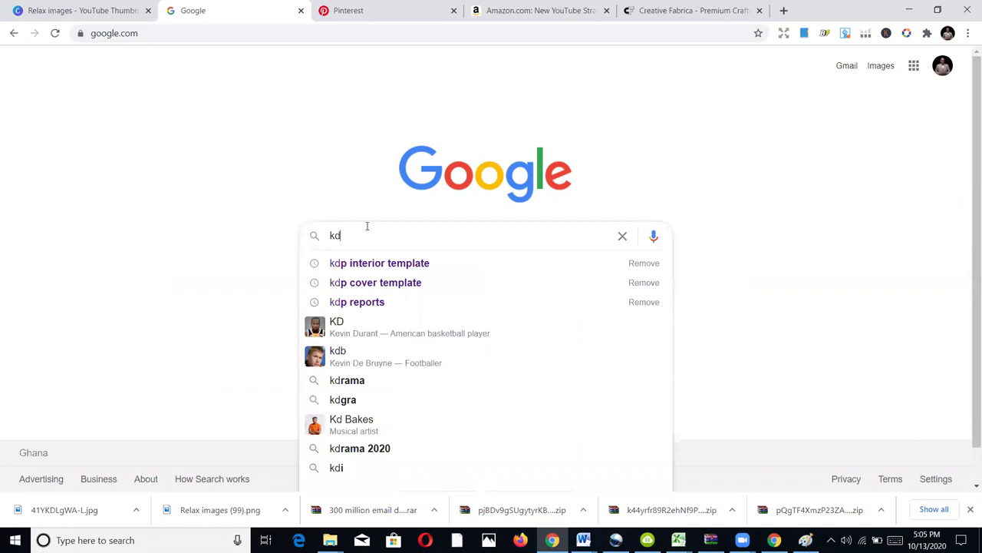
type("p interior")
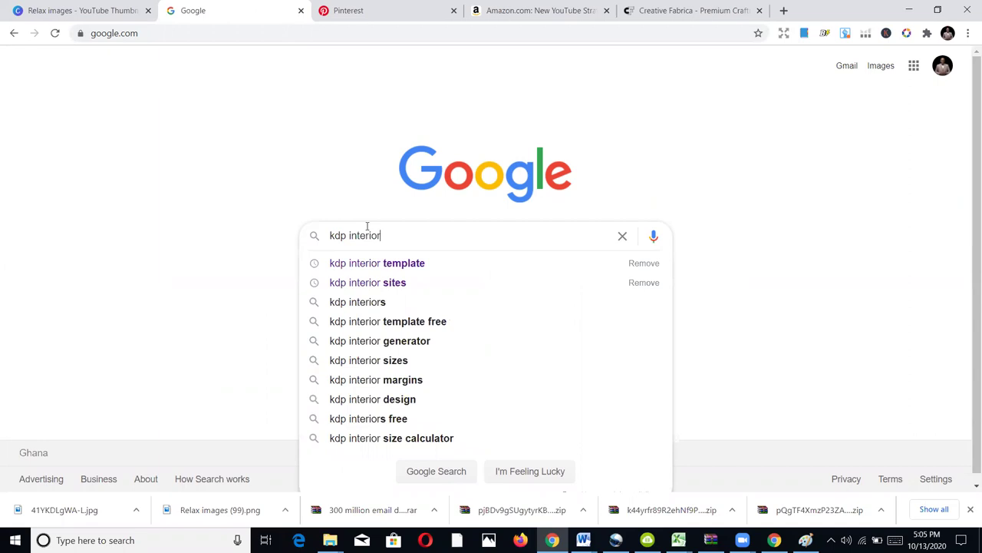
key("Return")
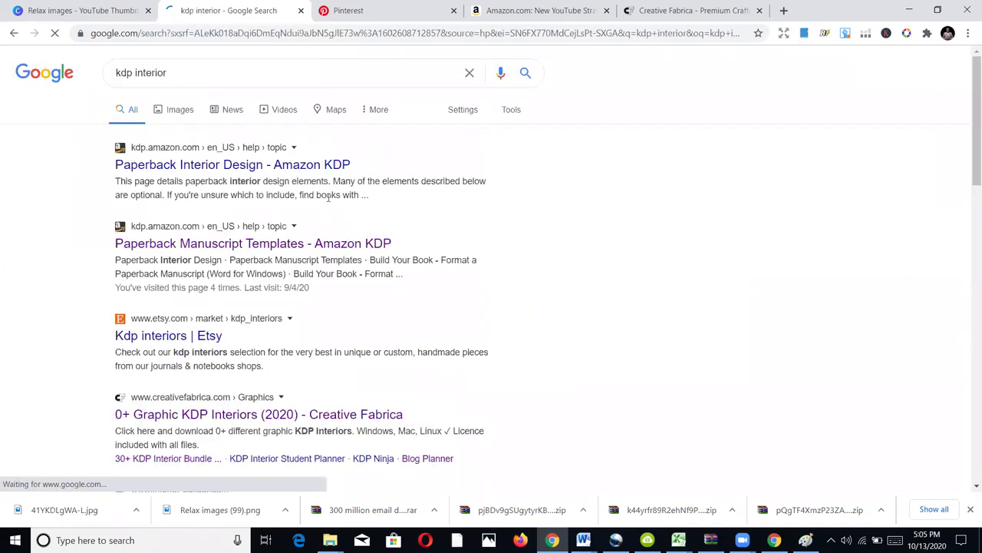
Scan the search results and open the Pinterest result "30+ Best Low Content KDP interior templates images"
scroll(365, 244, "down", 3)
scroll(368, 253, "down", 6)
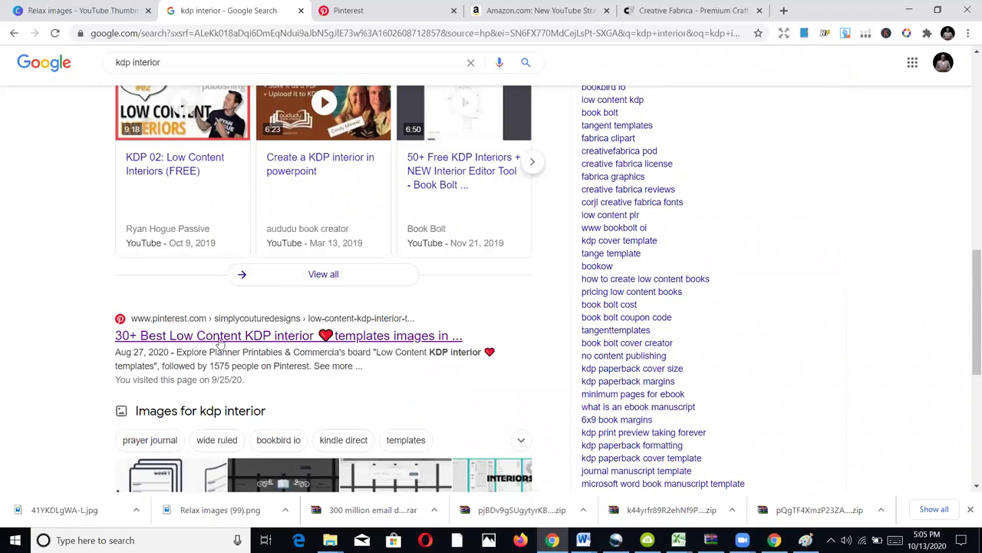
scroll(204, 335, "up", 7)
scroll(236, 330, "up", 2)
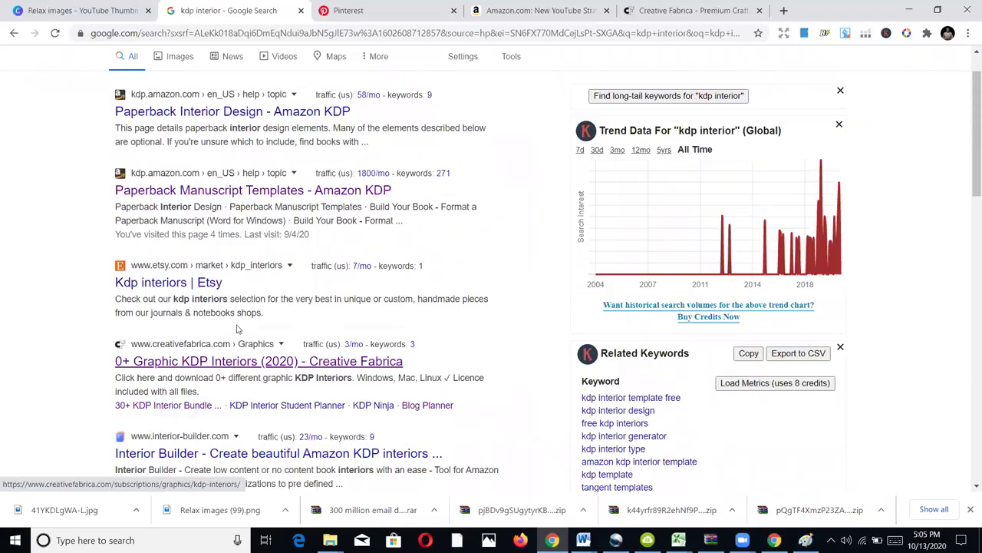
scroll(261, 351, "down", 5)
scroll(262, 370, "down", 3)
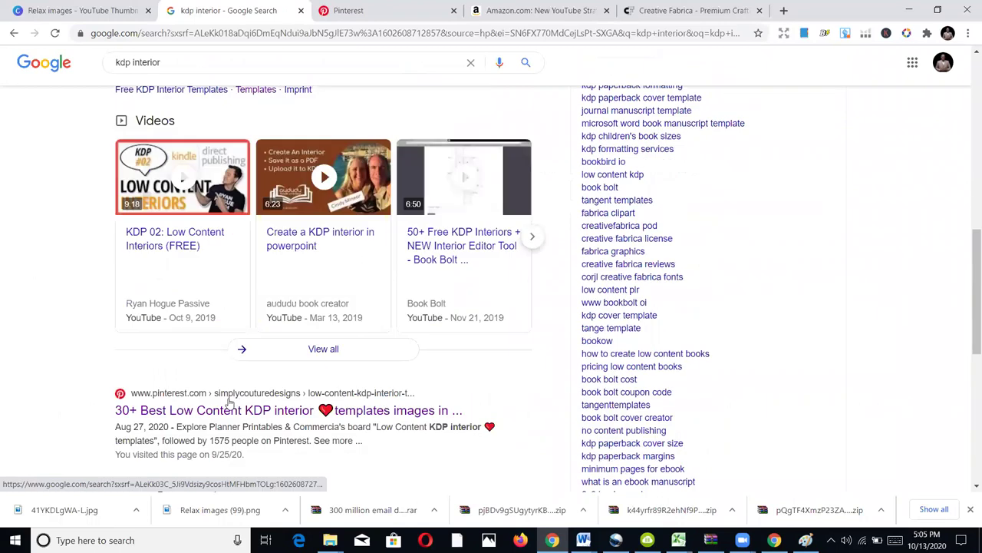
left_click(337, 305)
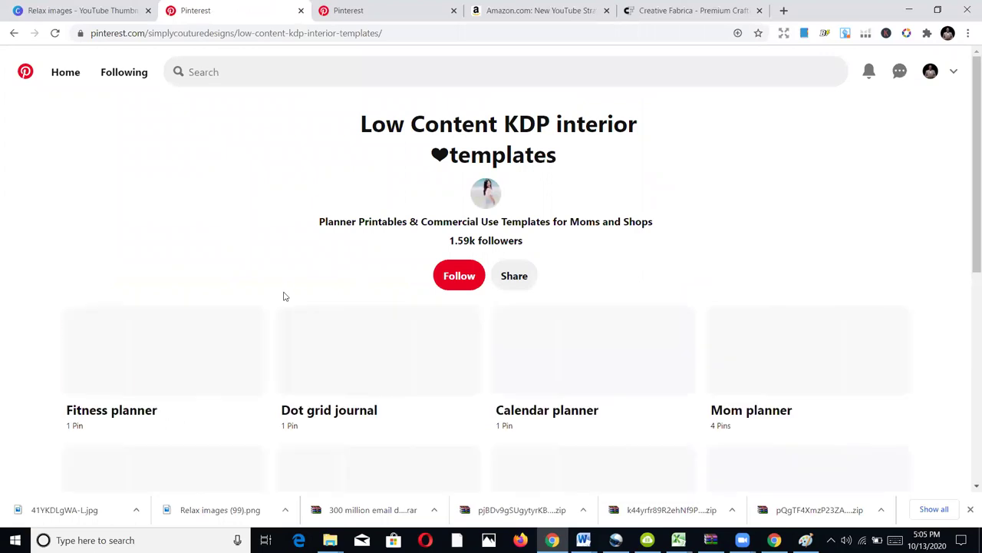
Examine the planner and journal sections of the Low Content KDP interior templates board
scroll(283, 295, "down", 2)
scroll(283, 297, "up", 2)
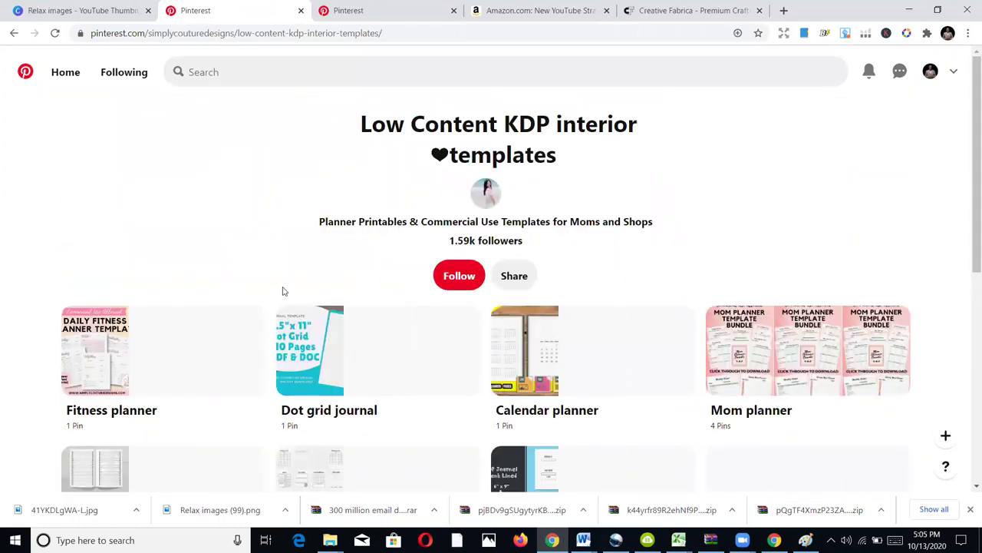
scroll(283, 291, "down", 3)
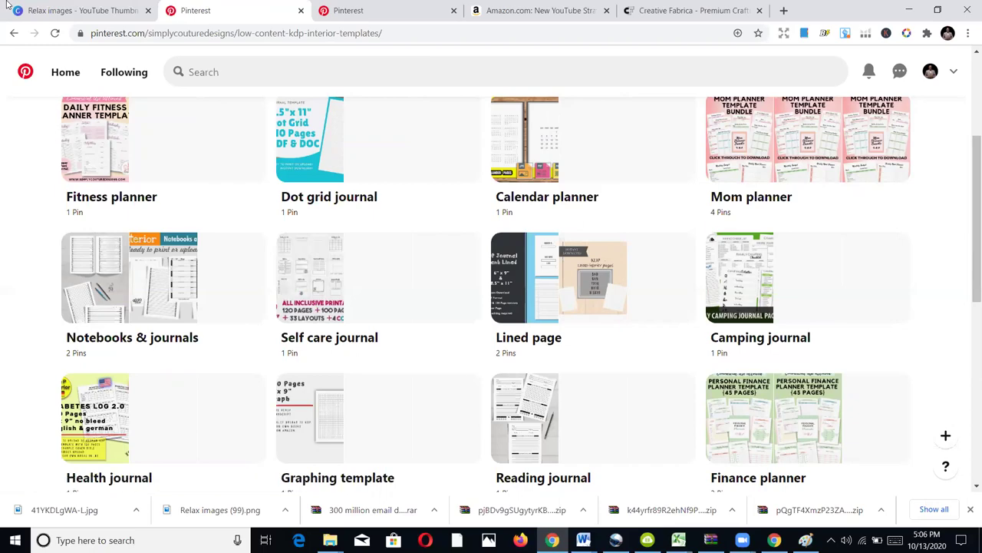
Return to the Pinterest home feed and open the account's own profile page
left_click(368, 10)
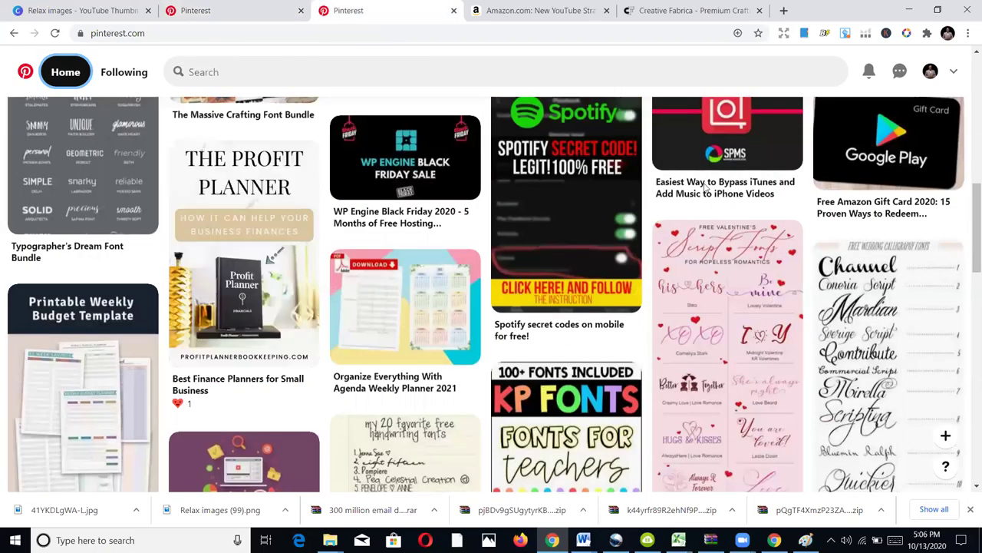
scroll(660, 254, "up", 5)
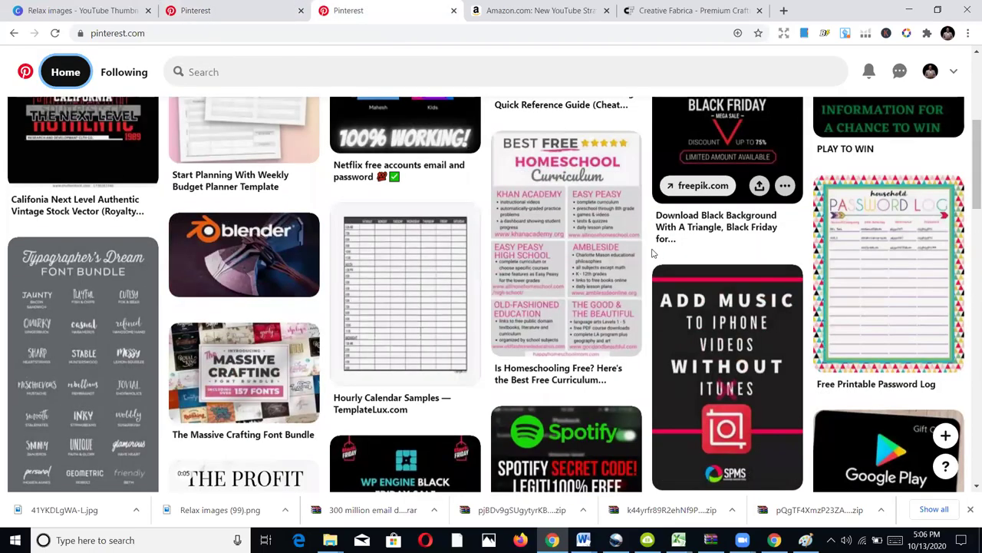
scroll(652, 254, "up", 3)
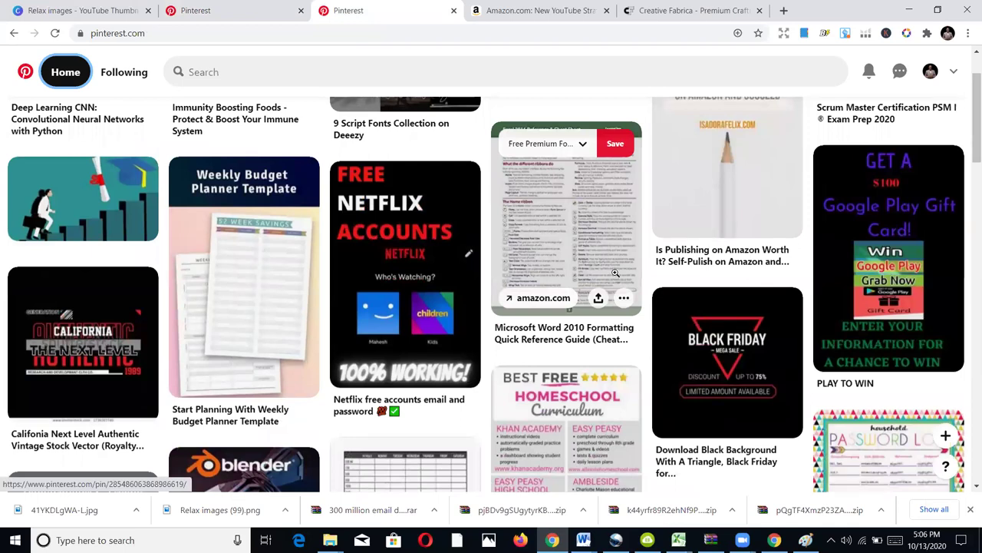
scroll(633, 269, "up", 1)
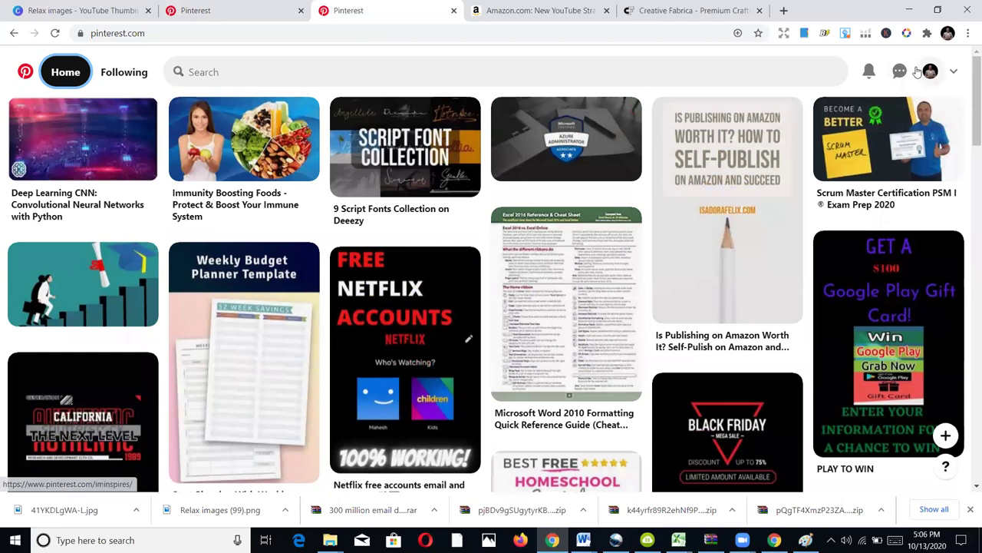
left_click(925, 72)
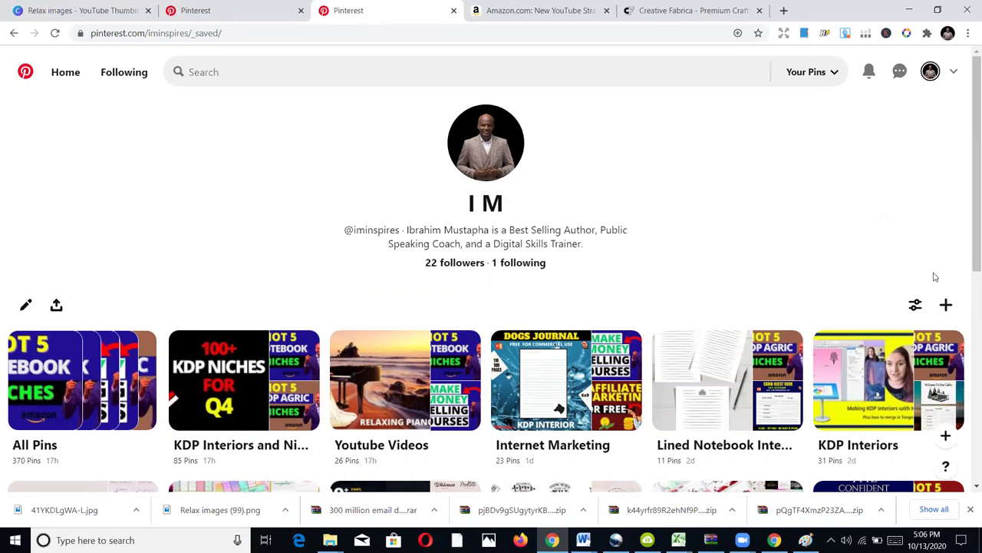
left_click(946, 306)
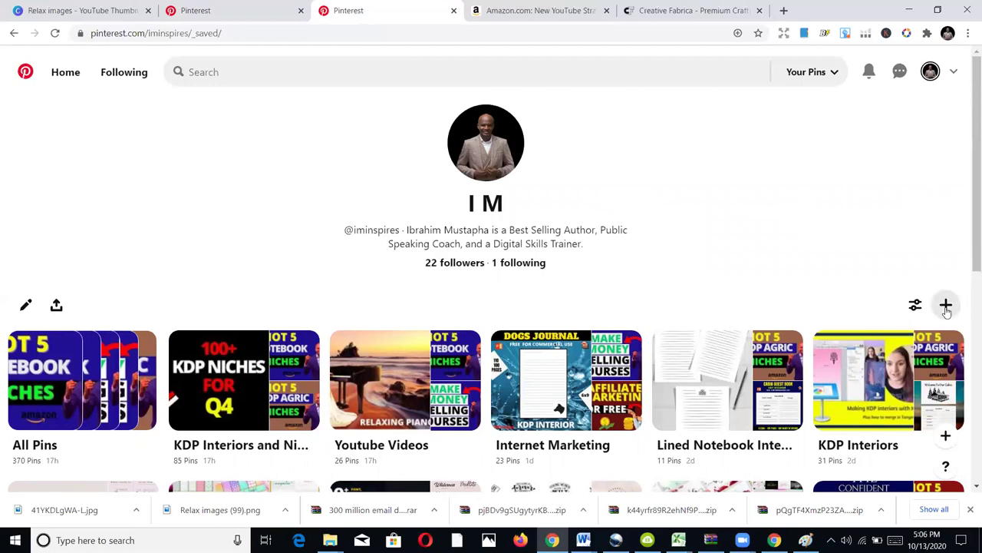
left_click(835, 192)
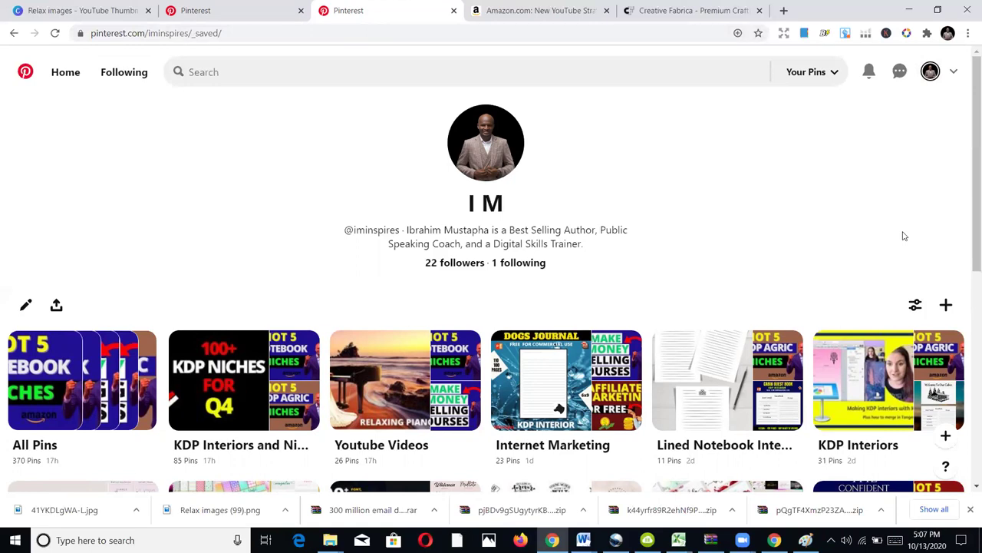
Look through the profile's saved boards to see which topics and niches they cover
scroll(376, 284, "down", 5)
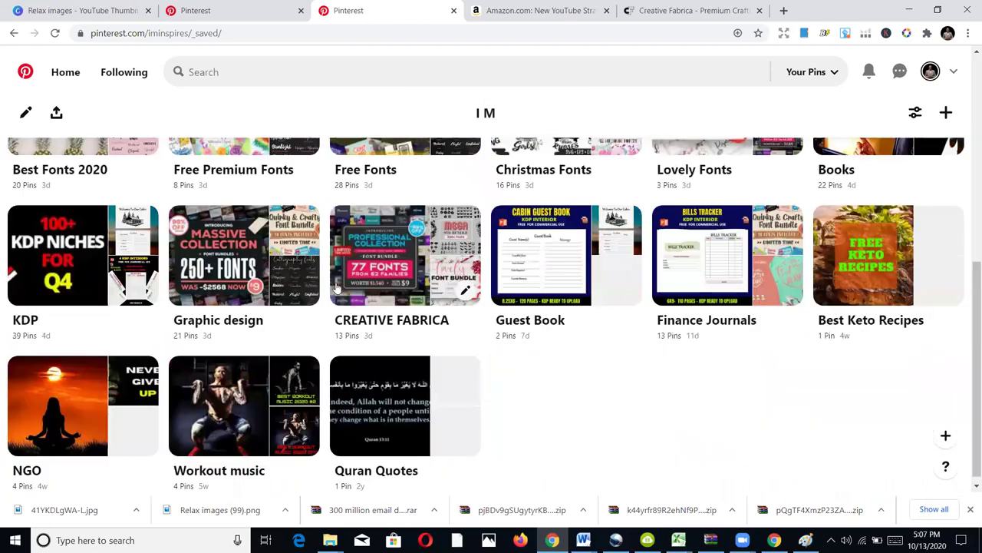
scroll(338, 282, "up", 4)
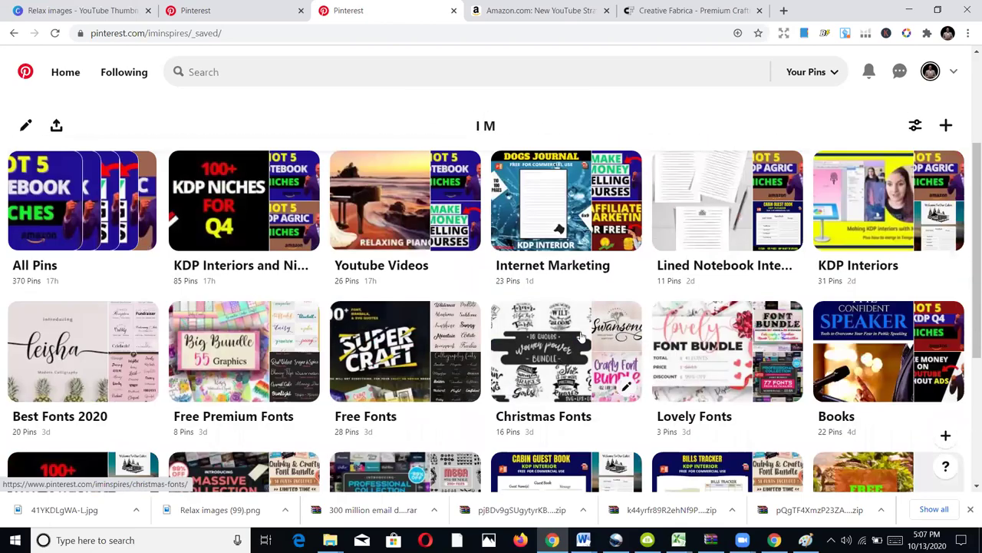
scroll(660, 330, "up", 2)
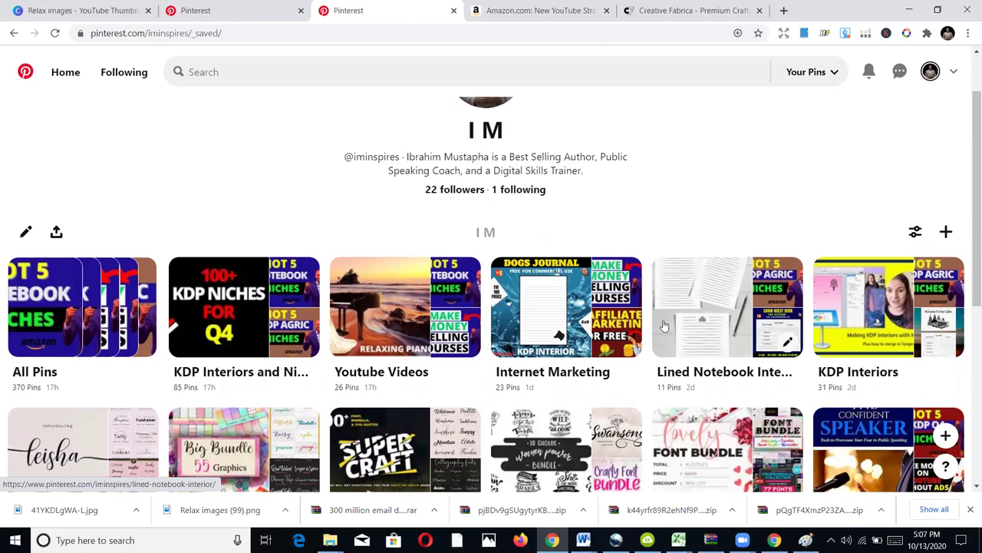
scroll(665, 330, "down", 2)
scroll(971, 389, "down", 1)
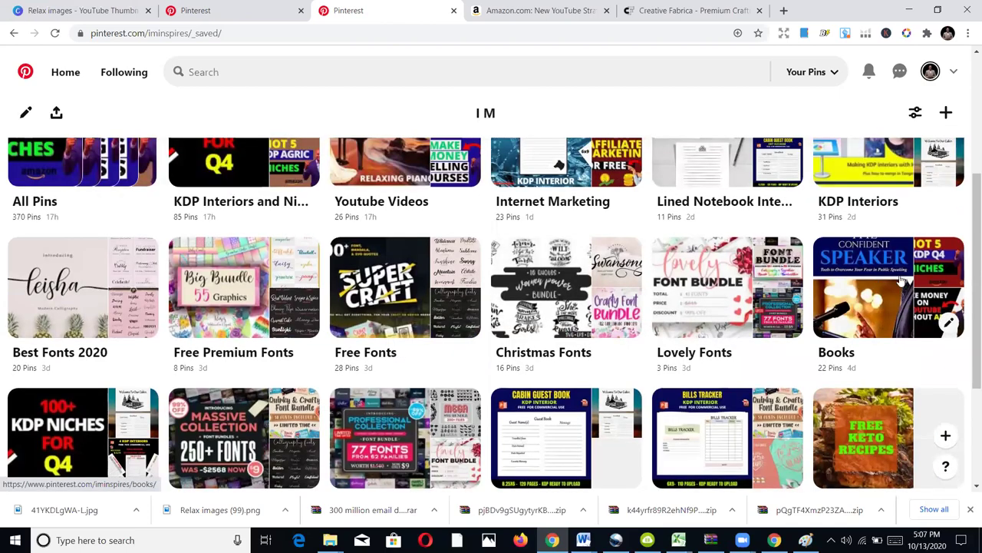
scroll(10, 258, "down", 2)
scroll(377, 276, "up", 5)
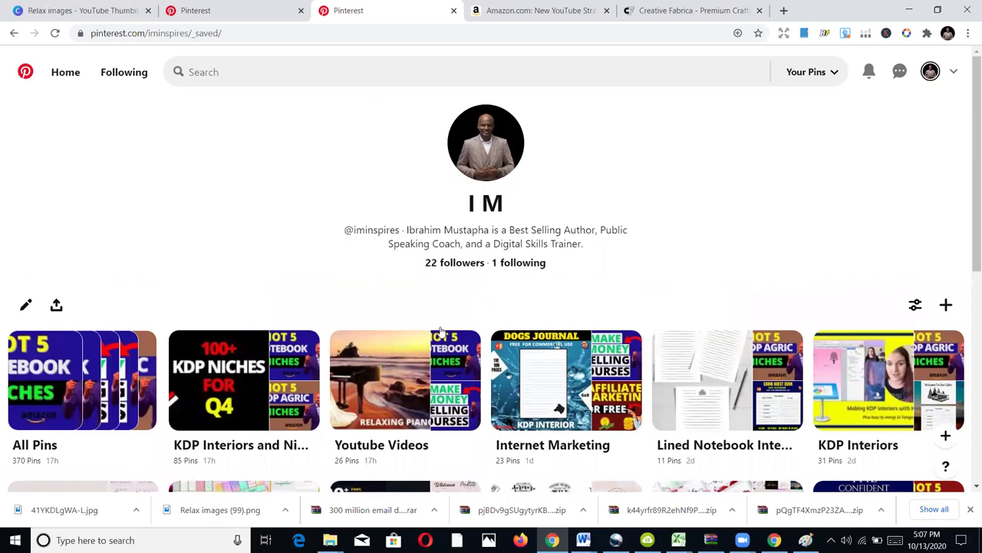
scroll(180, 291, "down", 3)
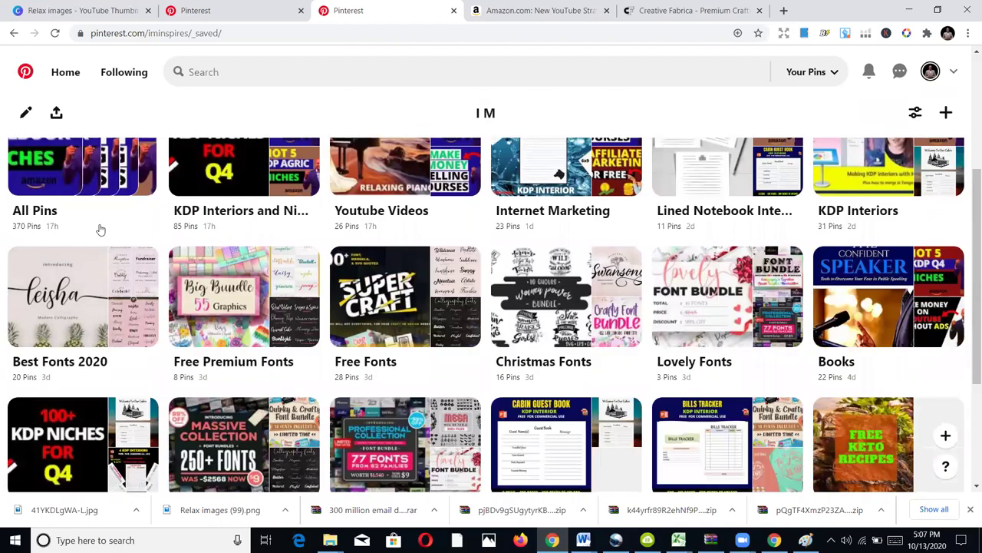
scroll(311, 257, "down", 1)
scroll(576, 305, "up", 4)
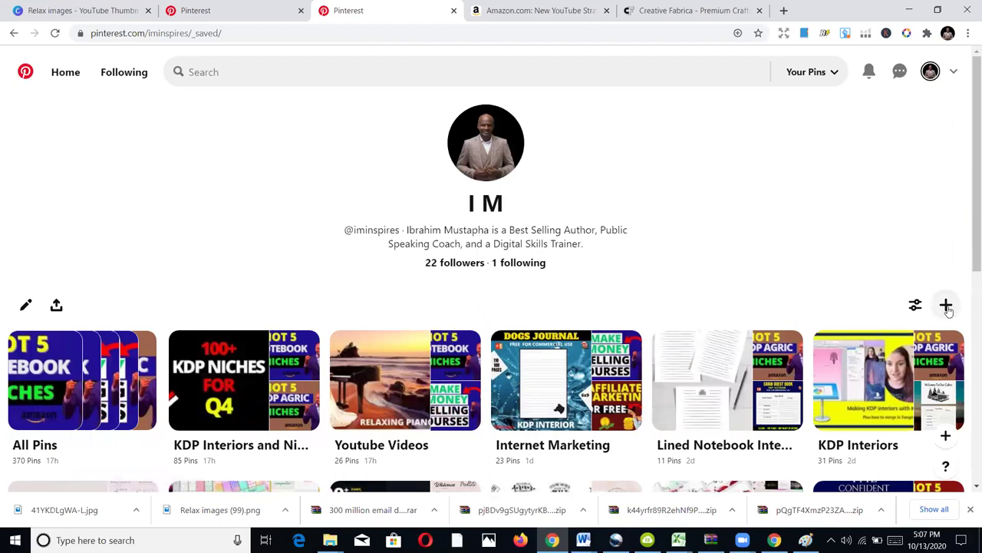
Start creating a new board from the profile page, ready for its name to be entered
left_click(947, 306)
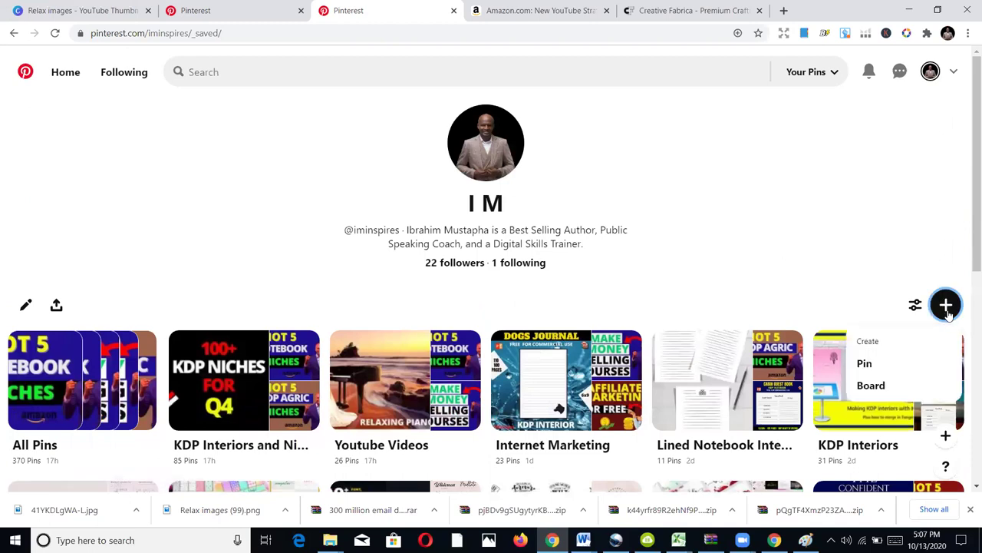
left_click(923, 394)
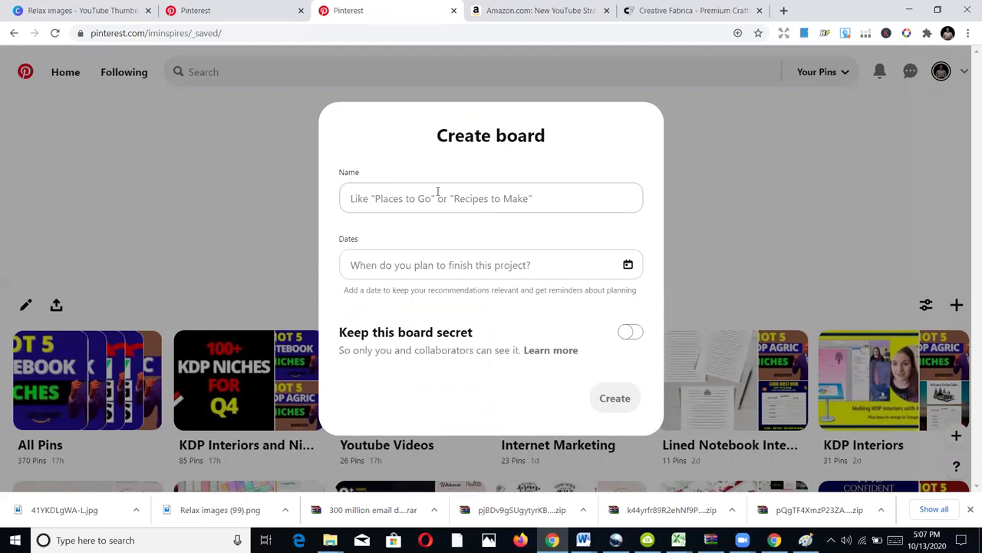
left_click(431, 200)
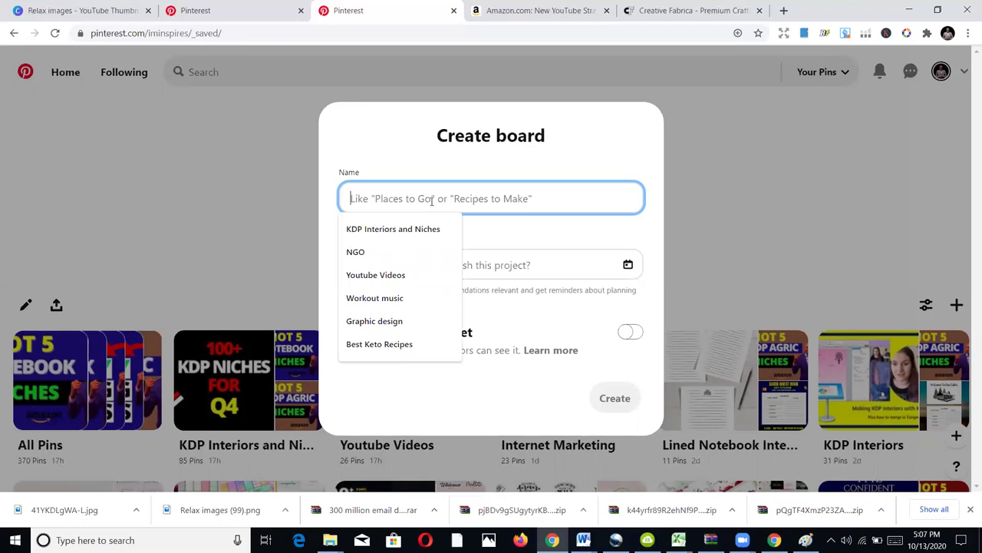
type("Amazon KDp")
key("BackSpace")
key("BackSpace")
key("BackSpace")
key("BackSpace")
key("BackSpace")
key("BackSpace")
key("BackSpace")
key("BackSpace")
key("BackSpace")
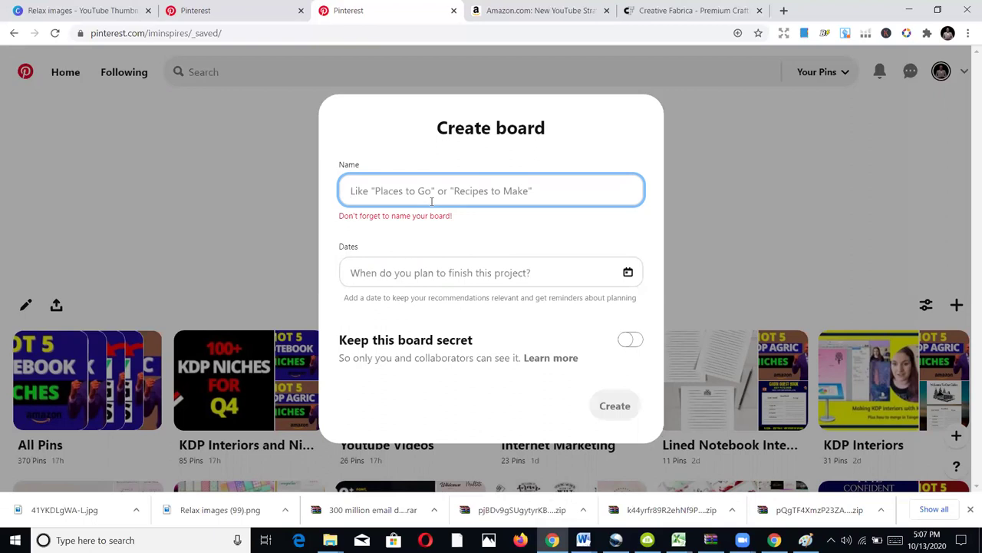
Name the board "Log Books", create it and dismiss the suggested pins without saving any
type("LogBooks")
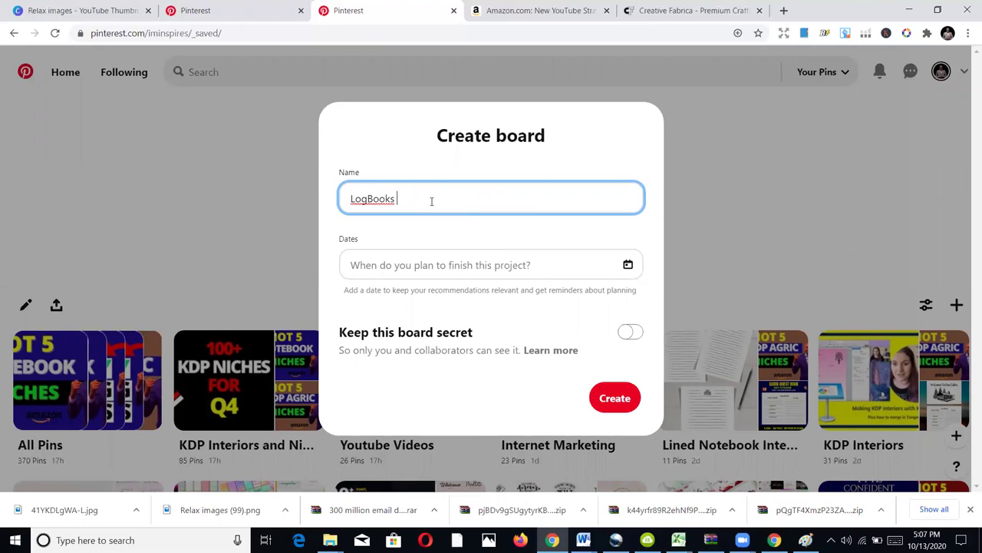
left_click(370, 198)
left_click(614, 398)
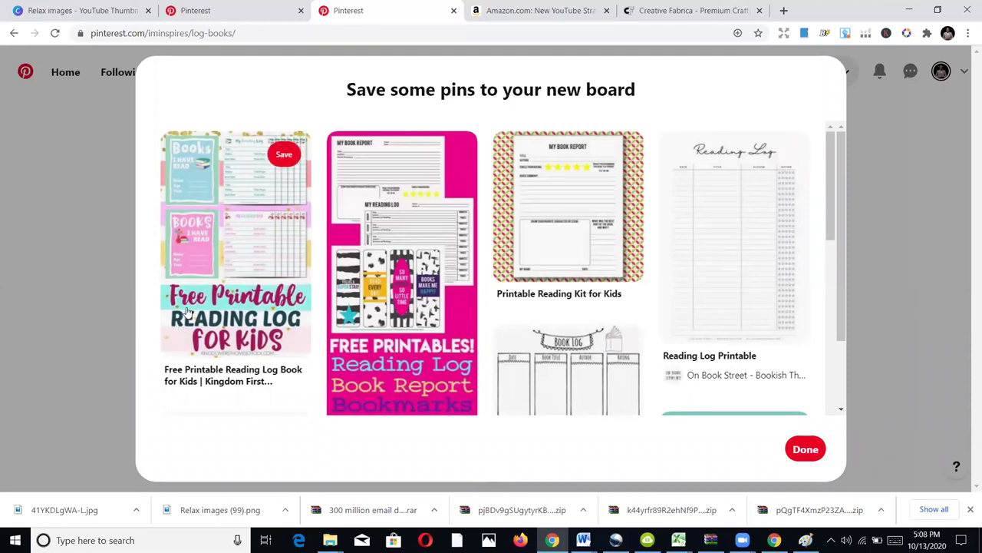
left_click(929, 210)
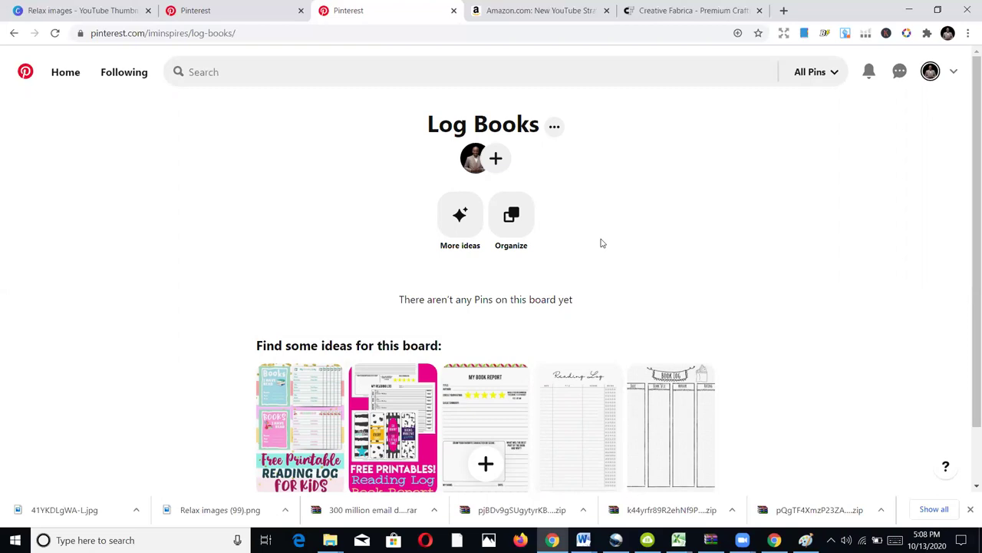
Return to the Pinterest profile page, switch to Amazon and search all departments for "notebook"
left_click(929, 80)
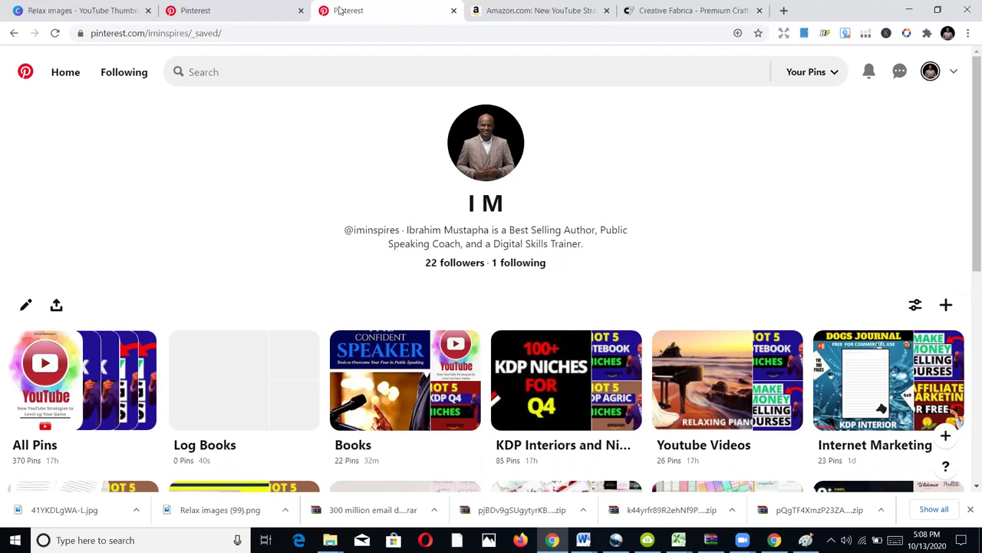
left_click(519, 9)
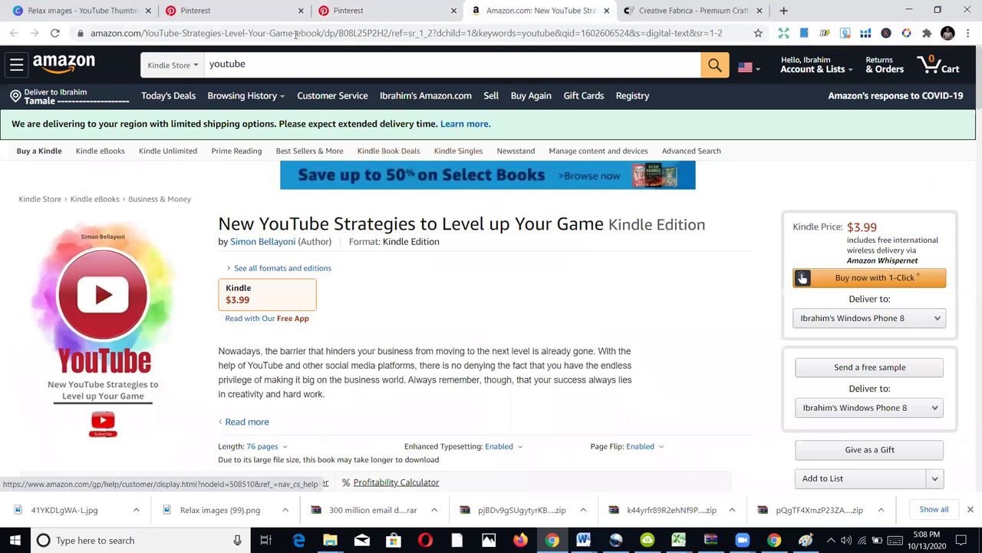
left_click(198, 66)
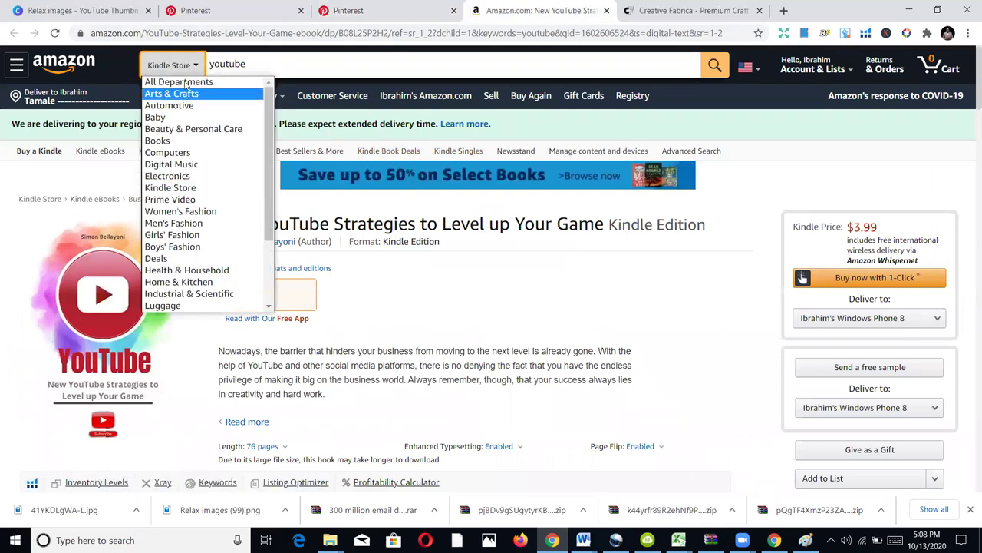
left_click(184, 81)
double_click(310, 62)
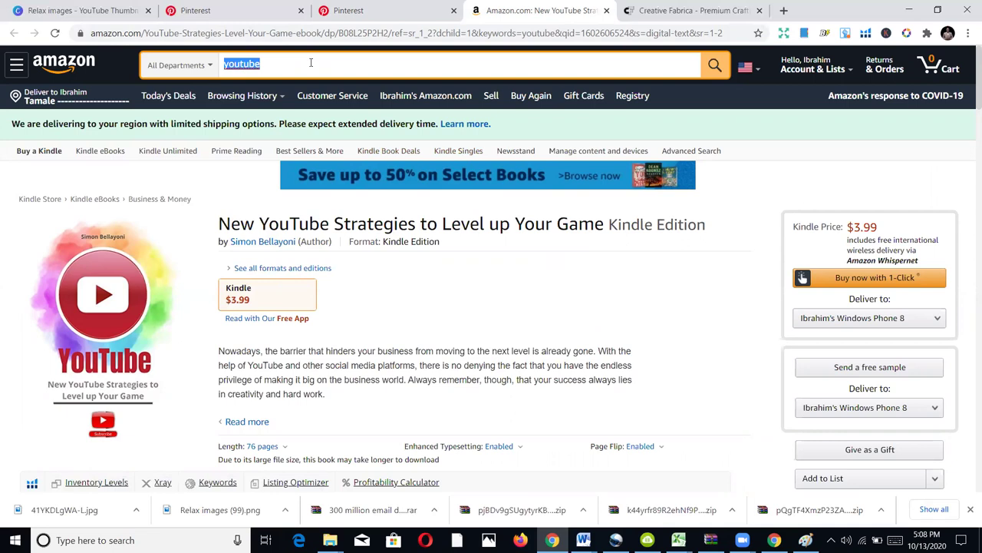
type("note")
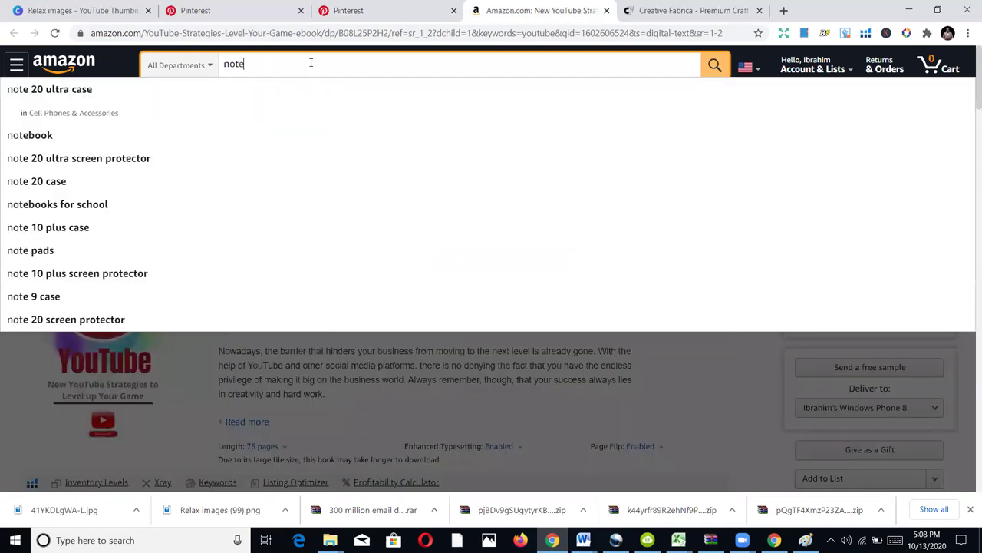
type("b")
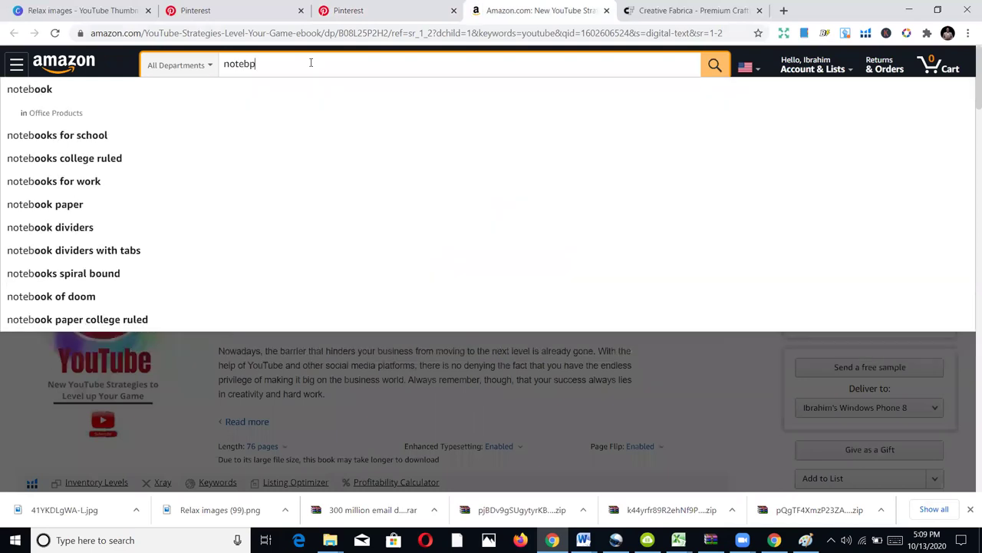
type("ook")
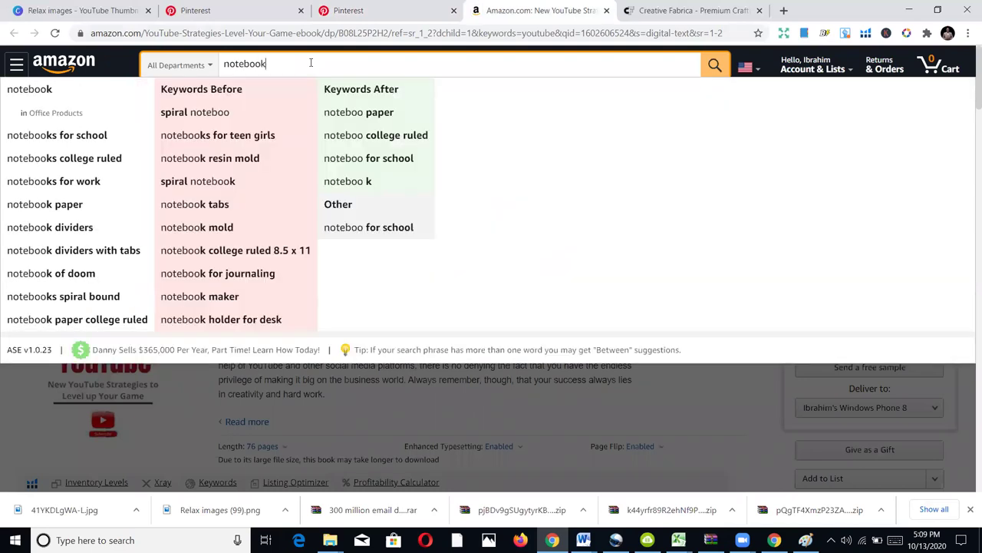
key("Return")
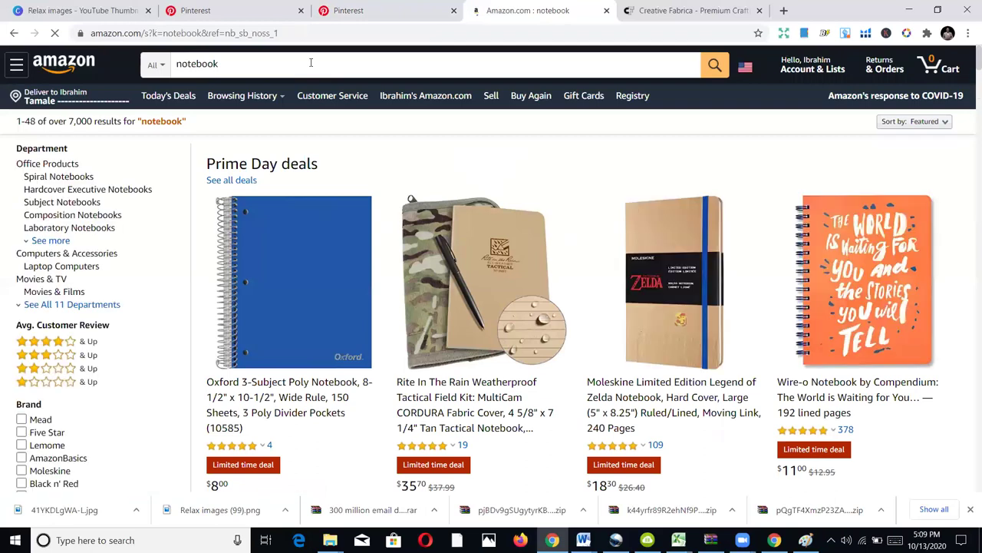
Browse the notebook search results for a paperback example and open the Vintage-Rainbow Composition Notebook's product page
scroll(426, 203, "down", 8)
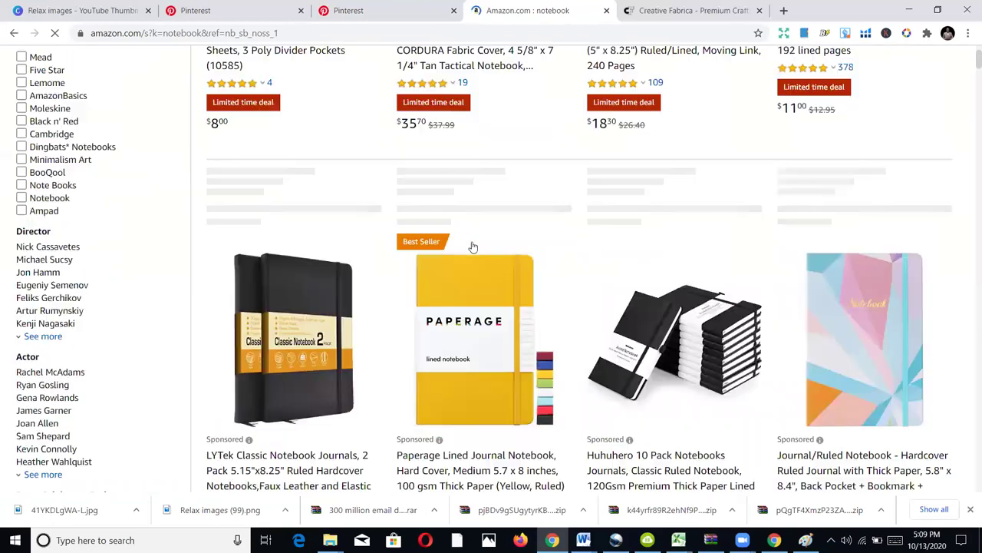
scroll(472, 269, "down", 7)
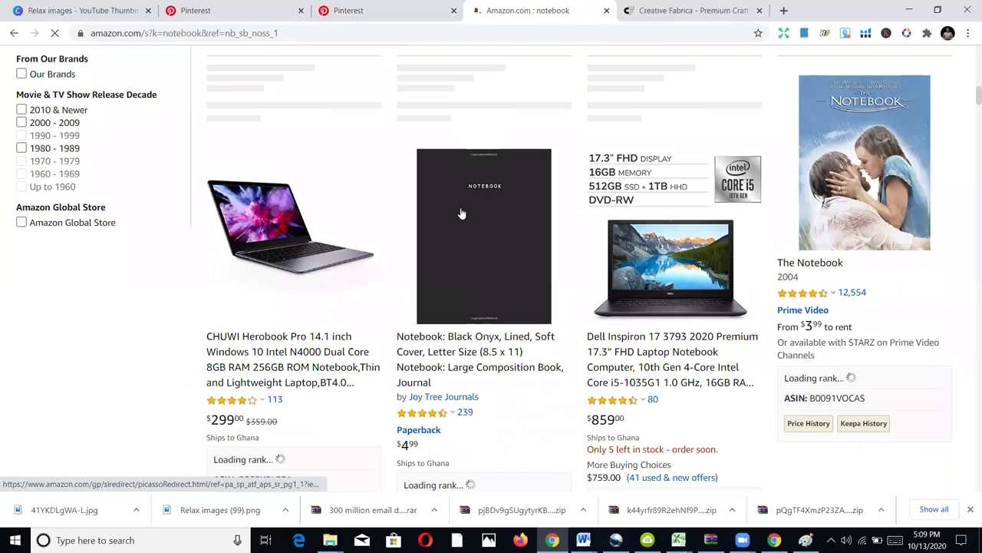
scroll(468, 290, "down", 12)
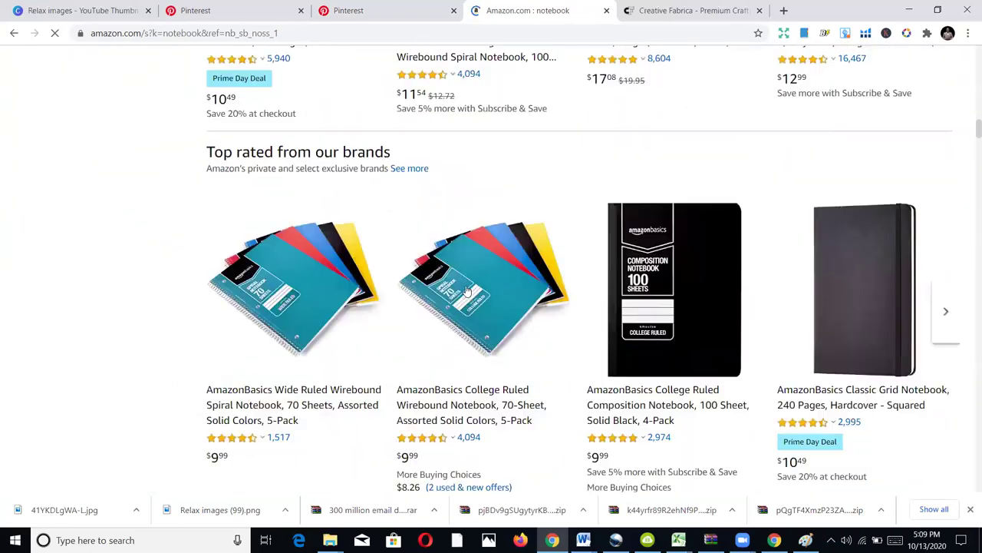
scroll(475, 308, "down", 4)
scroll(479, 253, "up", 4)
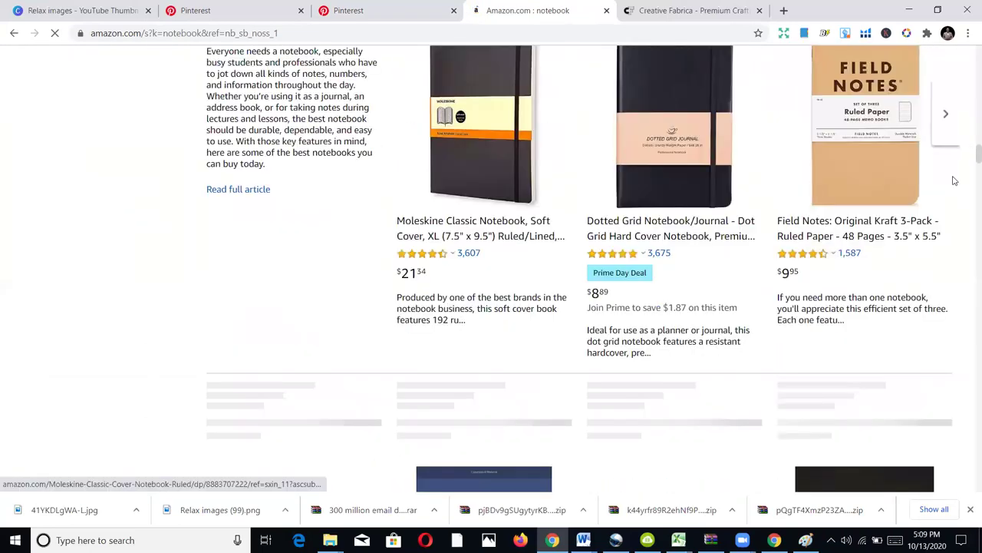
scroll(967, 217, "down", 6)
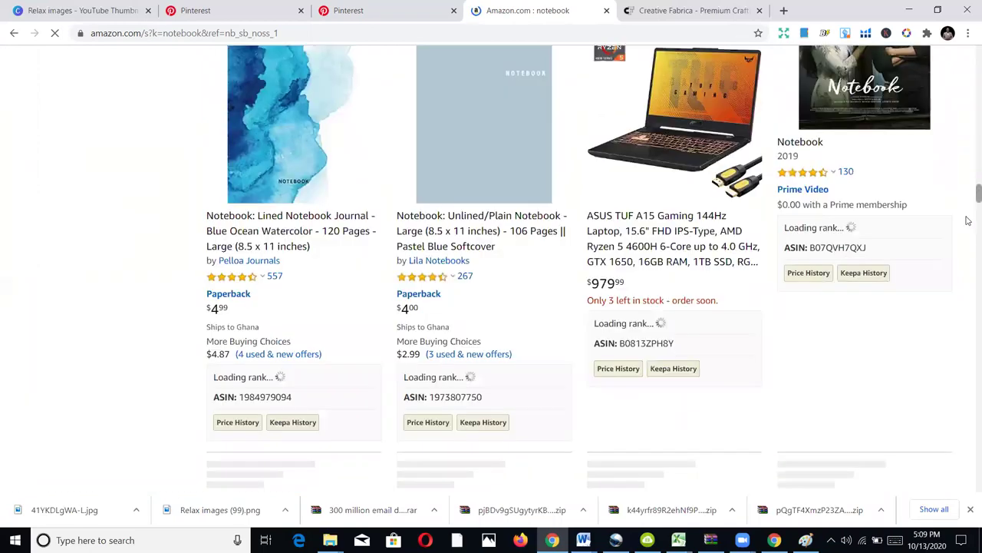
scroll(627, 249, "down", 10)
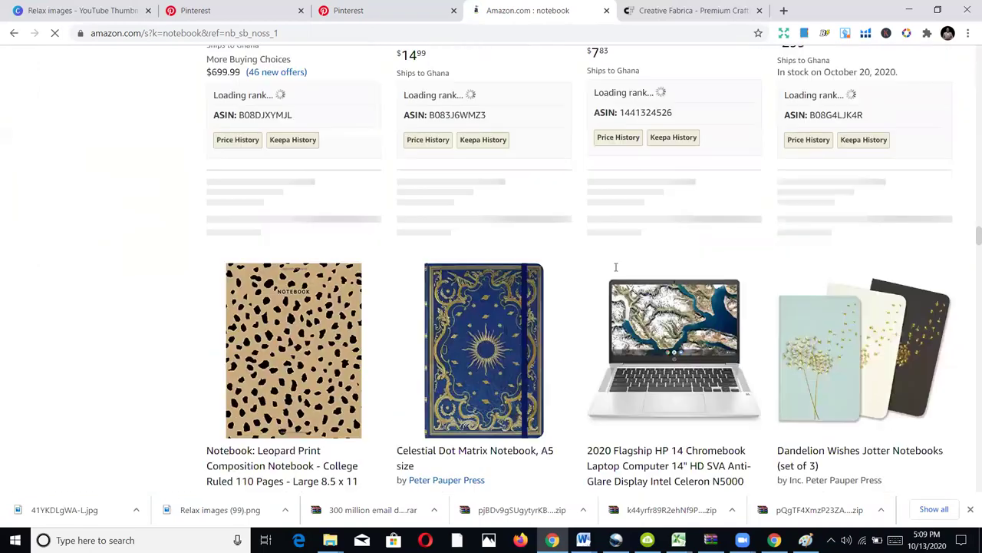
scroll(641, 264, "down", 8)
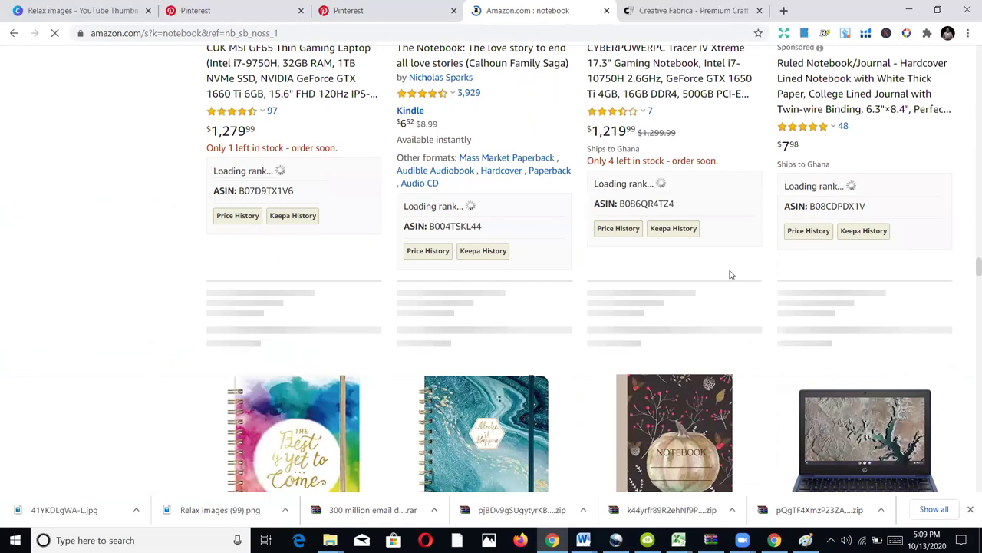
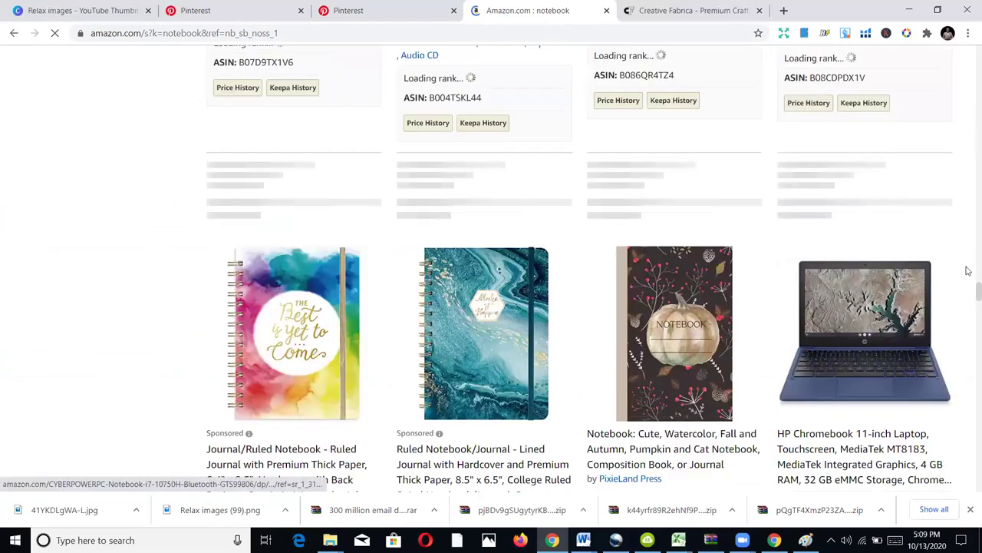
scroll(967, 230, "up", 5)
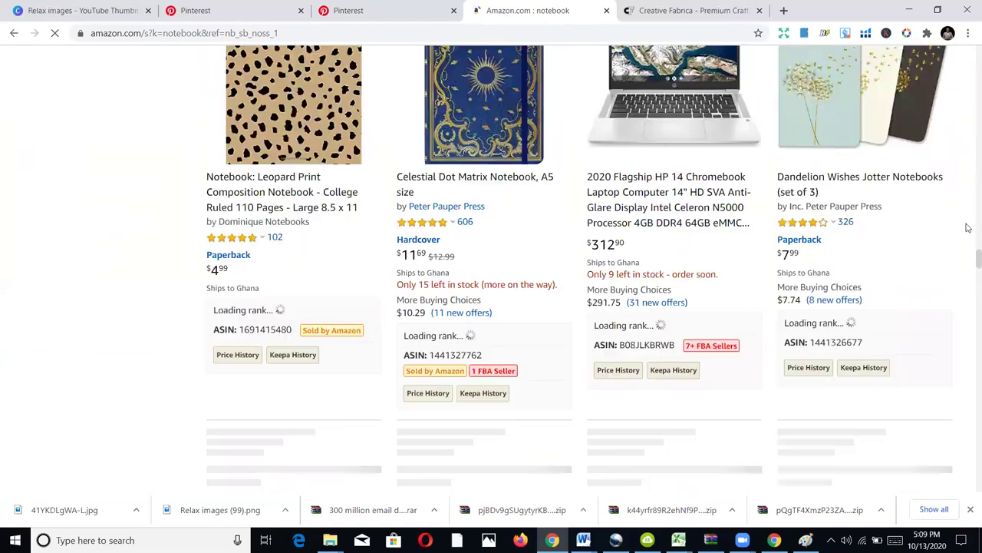
scroll(969, 228, "up", 5)
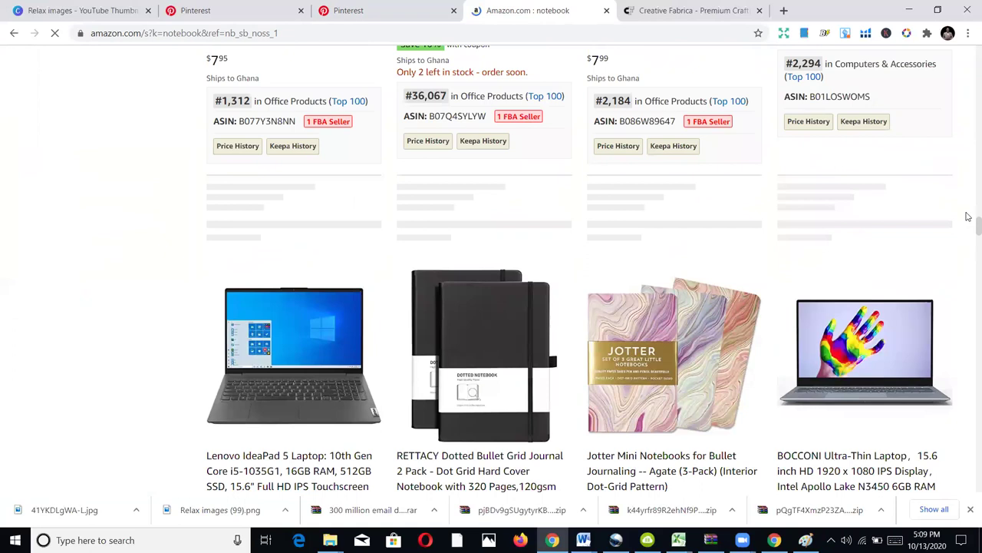
scroll(968, 218, "up", 5)
scroll(968, 211, "up", 2)
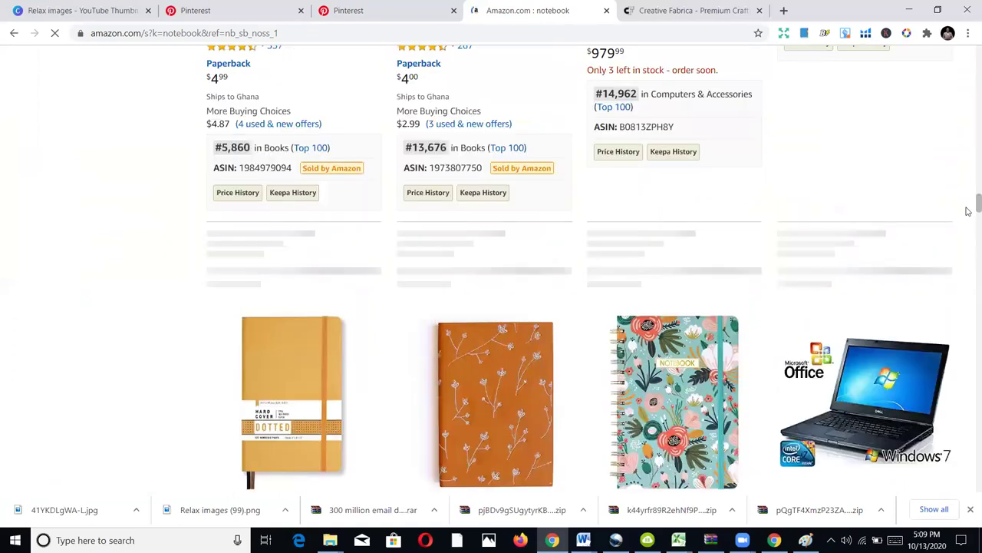
scroll(967, 219, "up", 10)
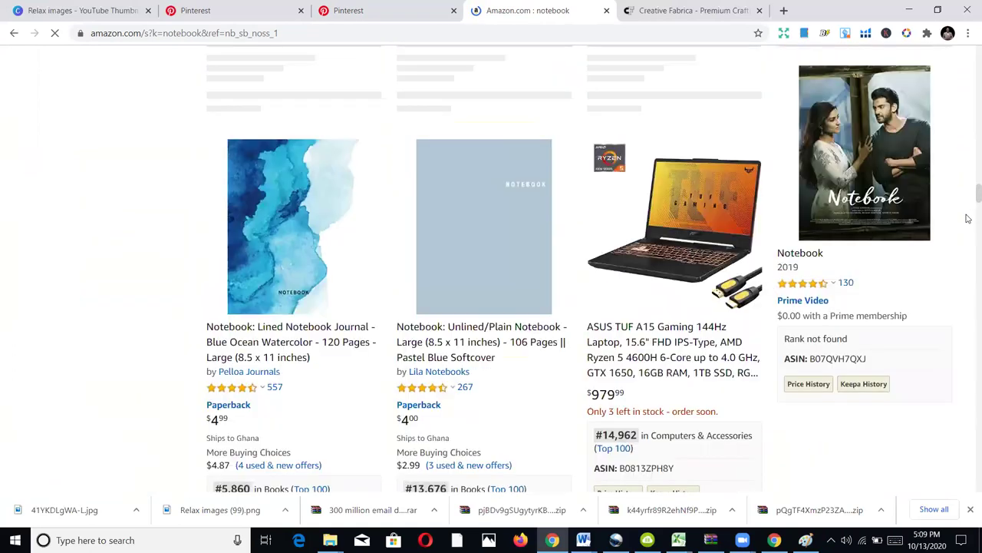
scroll(968, 221, "up", 3)
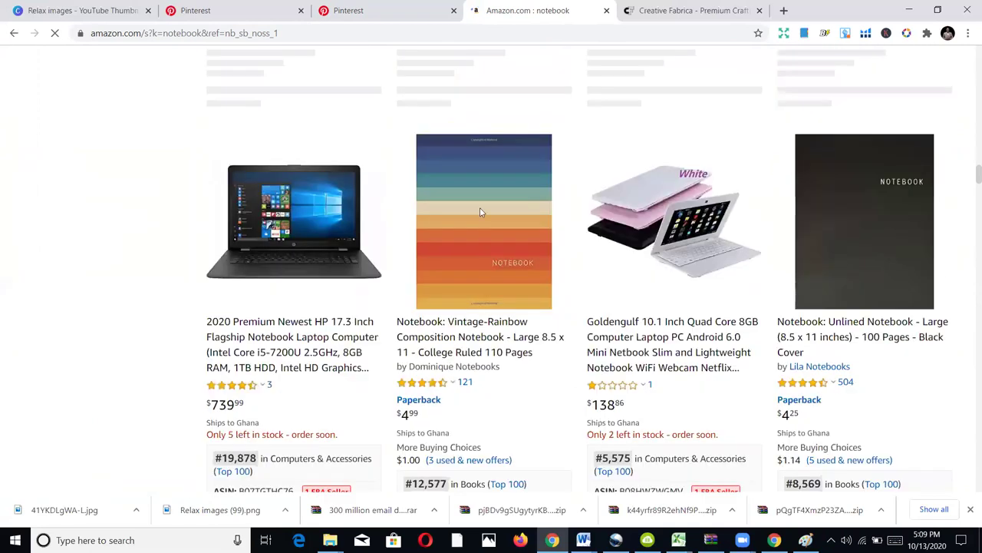
mouse_move(453, 226)
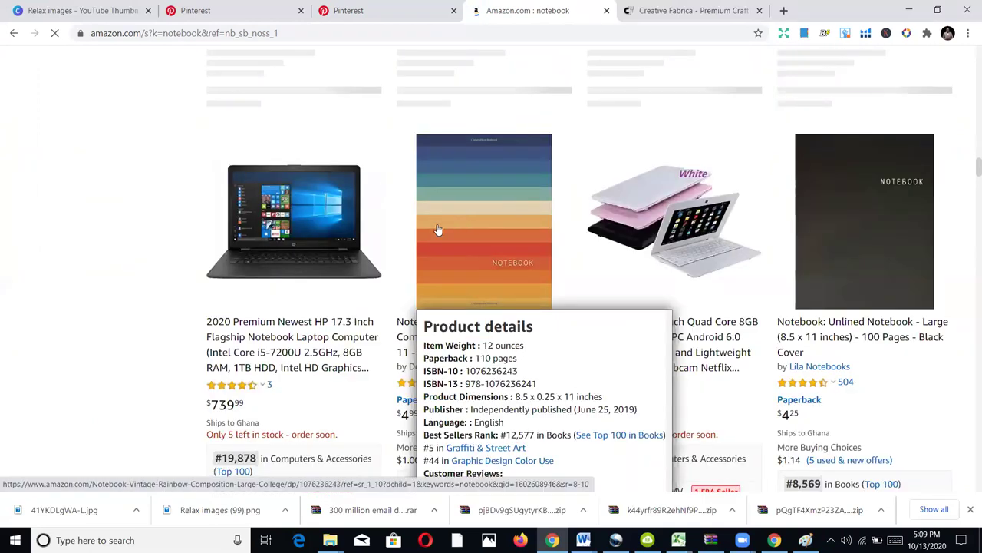
left_click(437, 231)
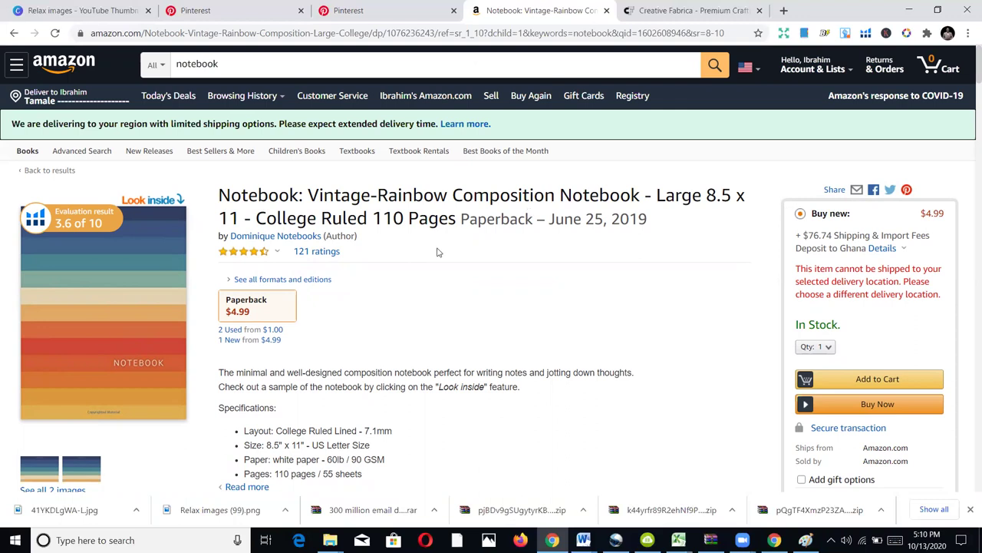
Save the notebook's cover image to the Desktop as a JPEG named "notebook"
right_click(100, 322)
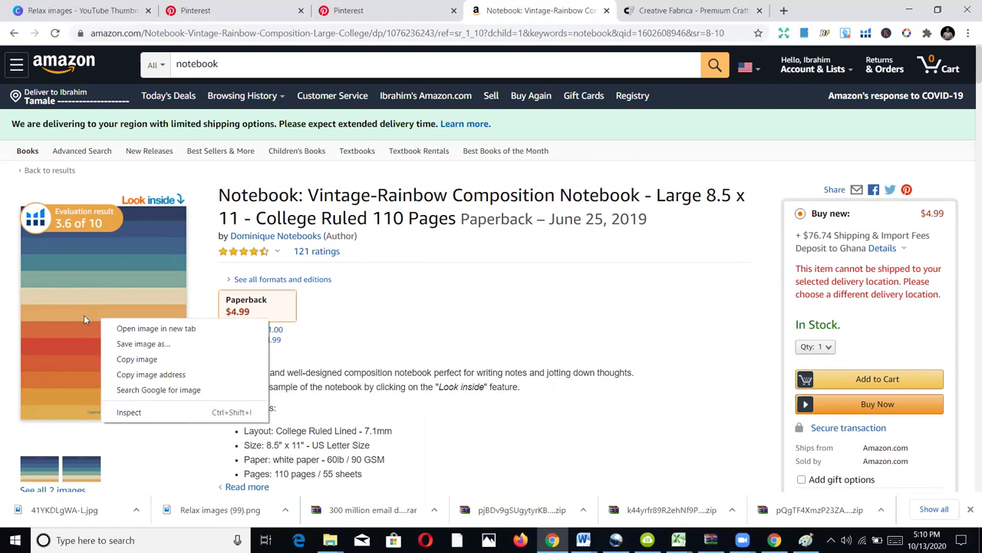
left_click(132, 347)
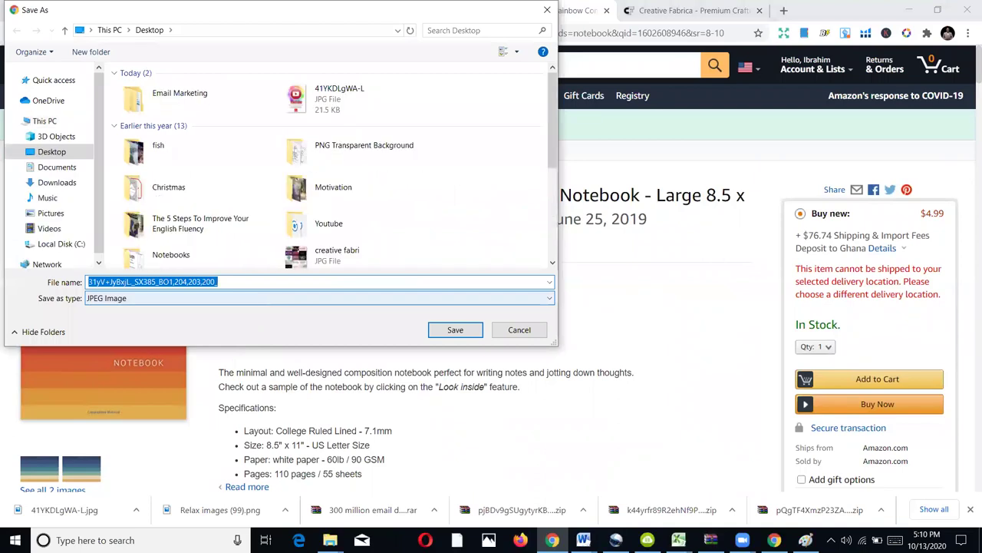
type("notebo")
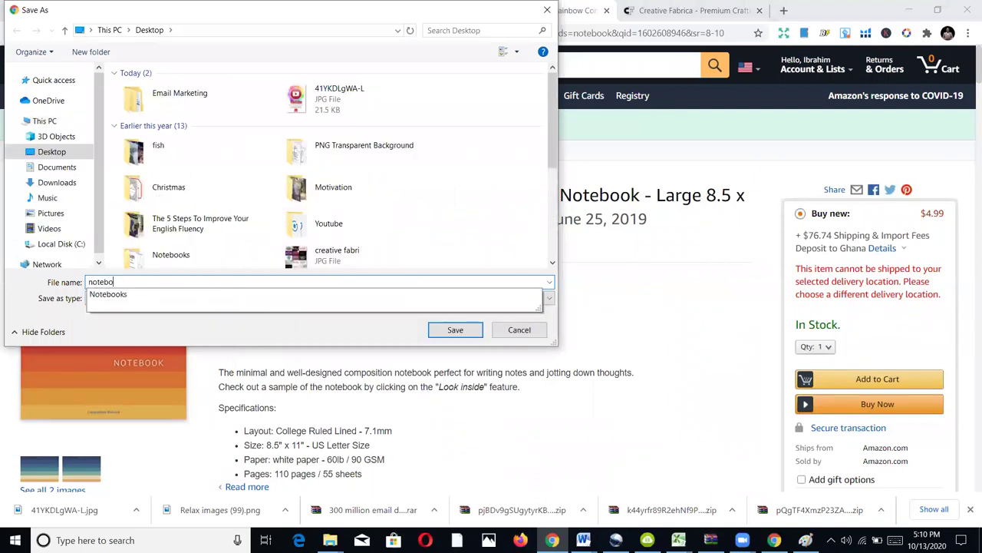
type("ok")
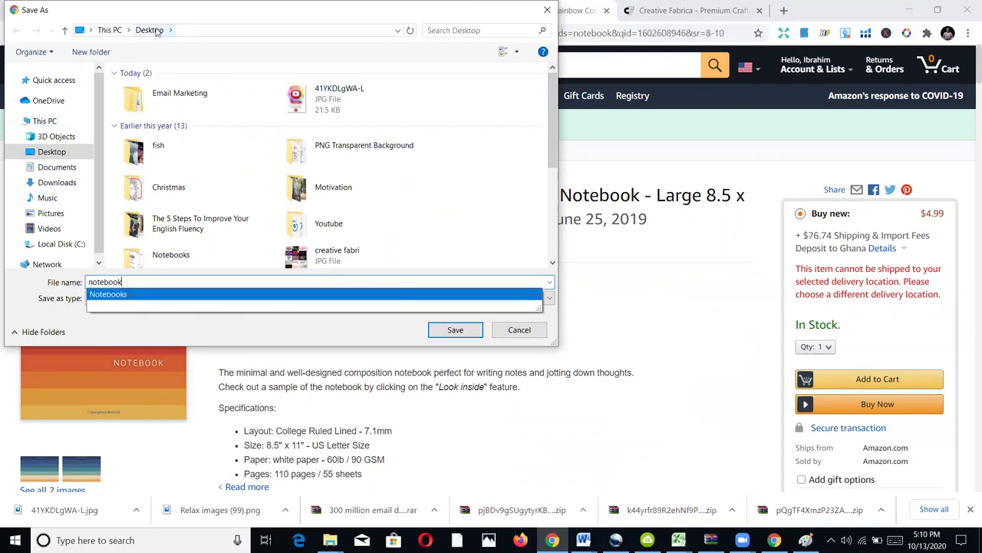
left_click(461, 332)
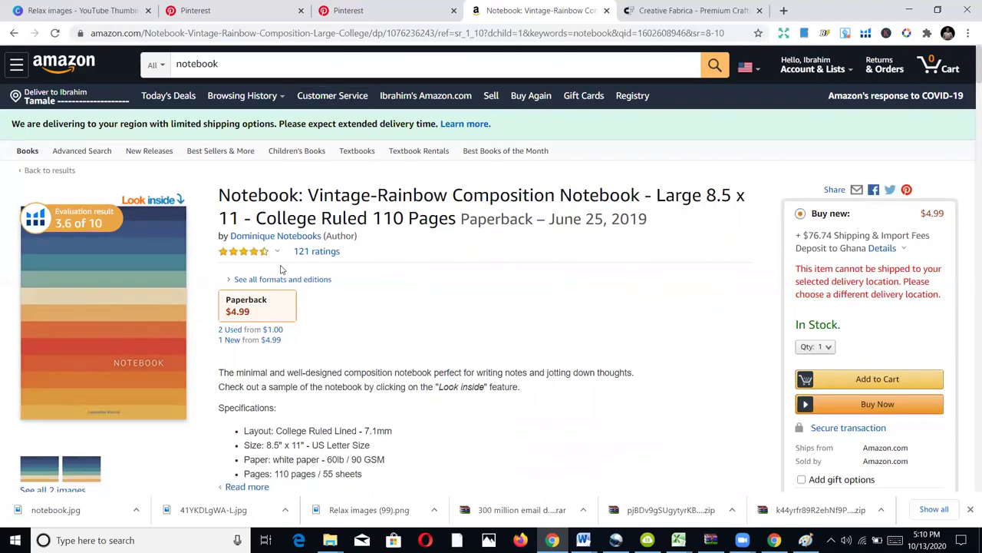
Copy the full web address of the Vintage-Rainbow notebook's product page
left_click(239, 34)
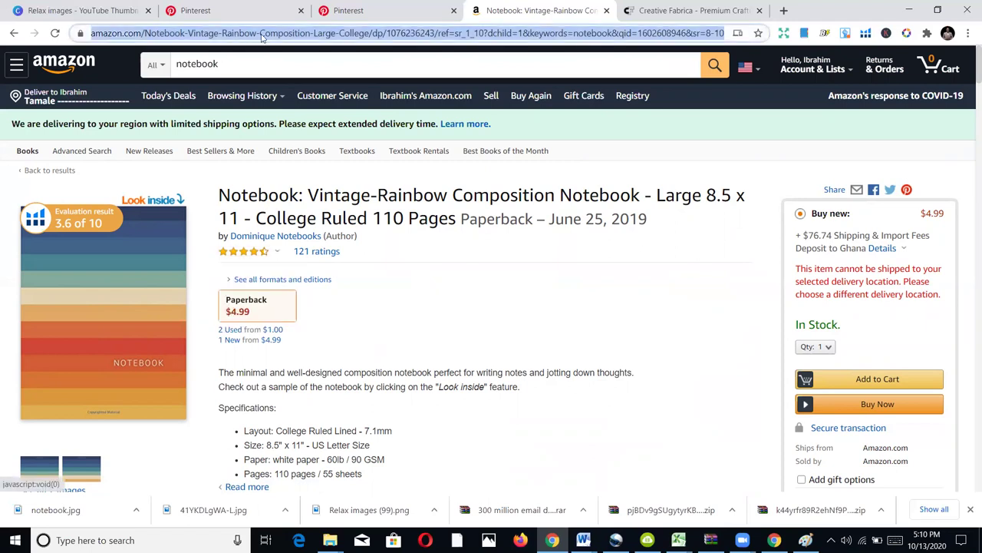
right_click(263, 35)
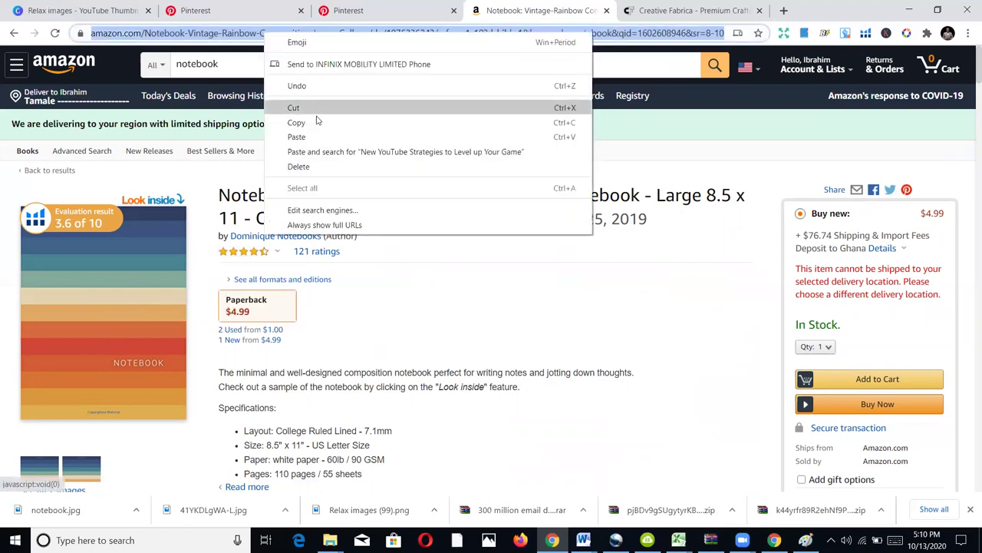
left_click(324, 124)
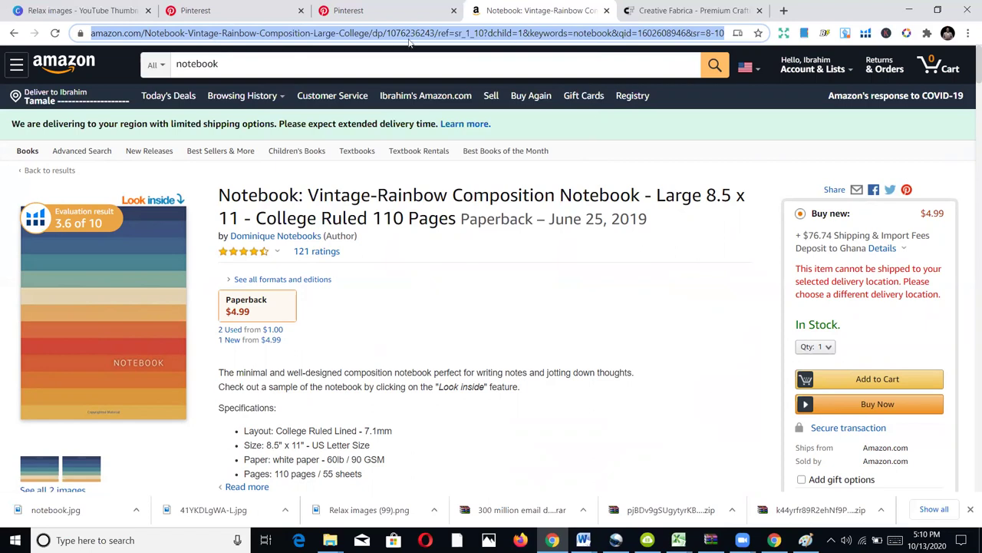
Switch back to the Pinterest profile, start creating a new pin and look over the blank pin form
left_click(347, 11)
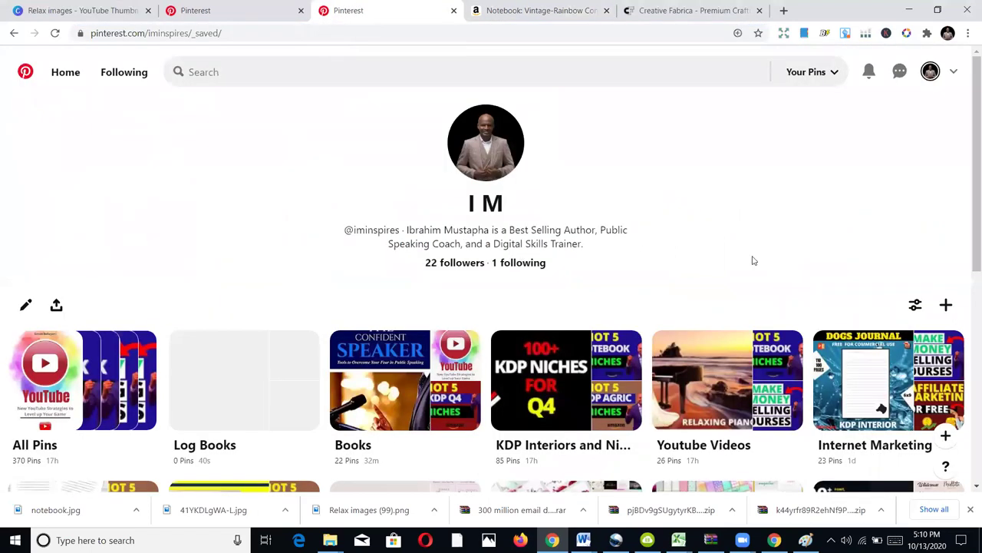
left_click(946, 304)
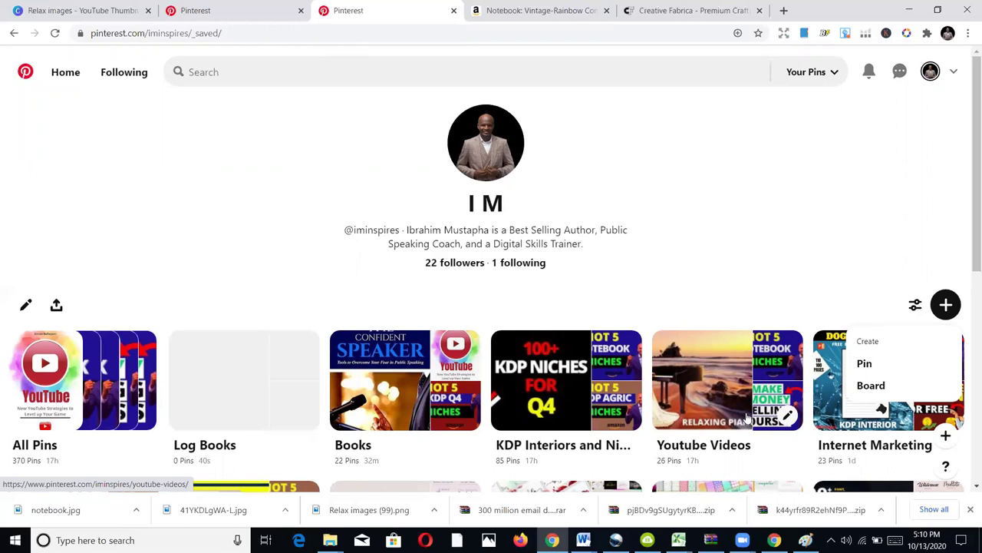
left_click(896, 364)
scroll(502, 337, "down", 1)
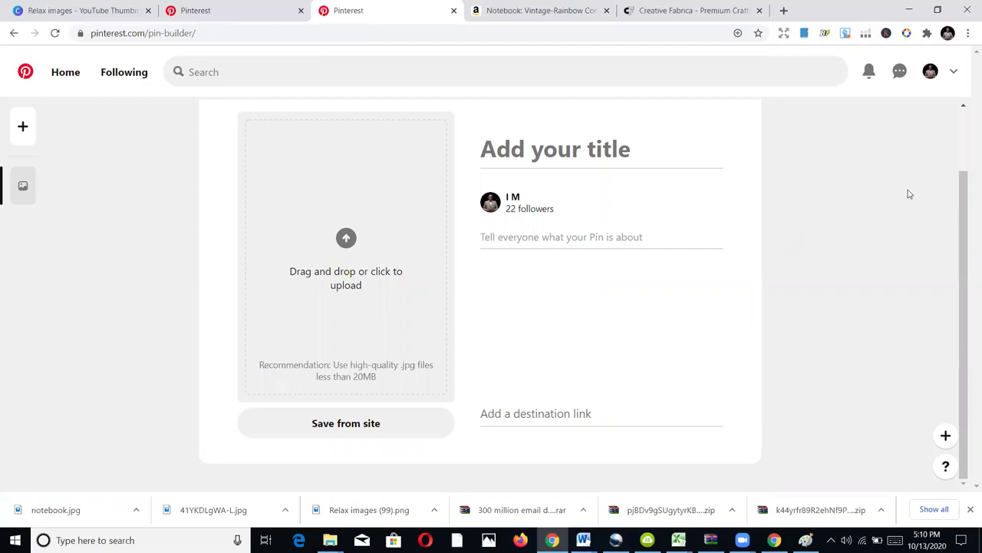
scroll(515, 238, "up", 1)
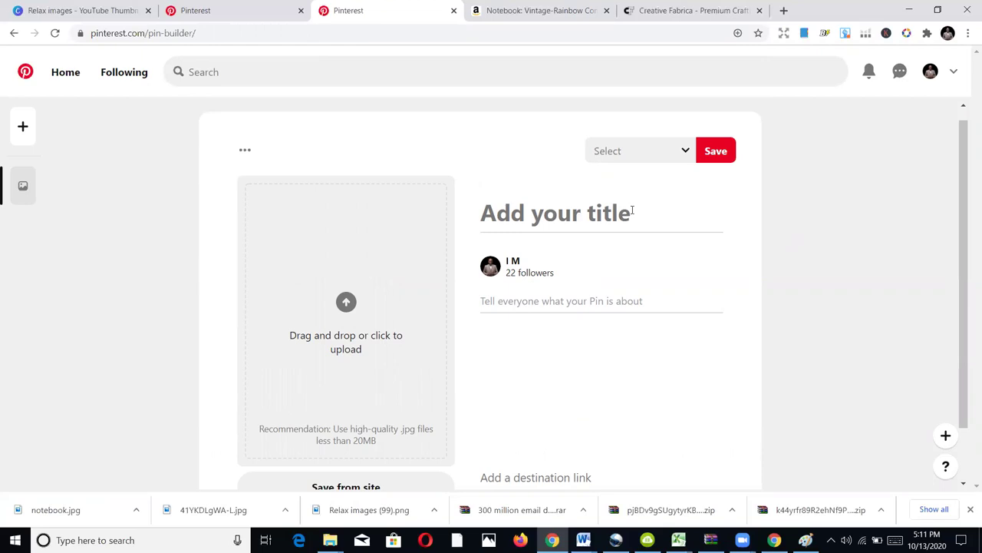
Copy the web address of the Vintage-Rainbow notebook's Amazon page again and return to the Pinterest pin form
left_click(516, 8)
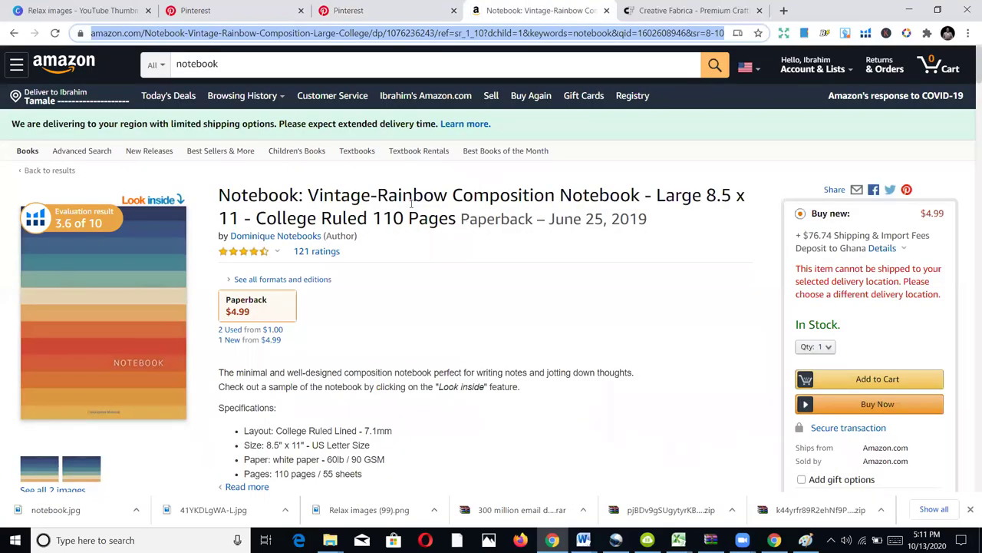
left_click_drag(296, 197, 221, 197)
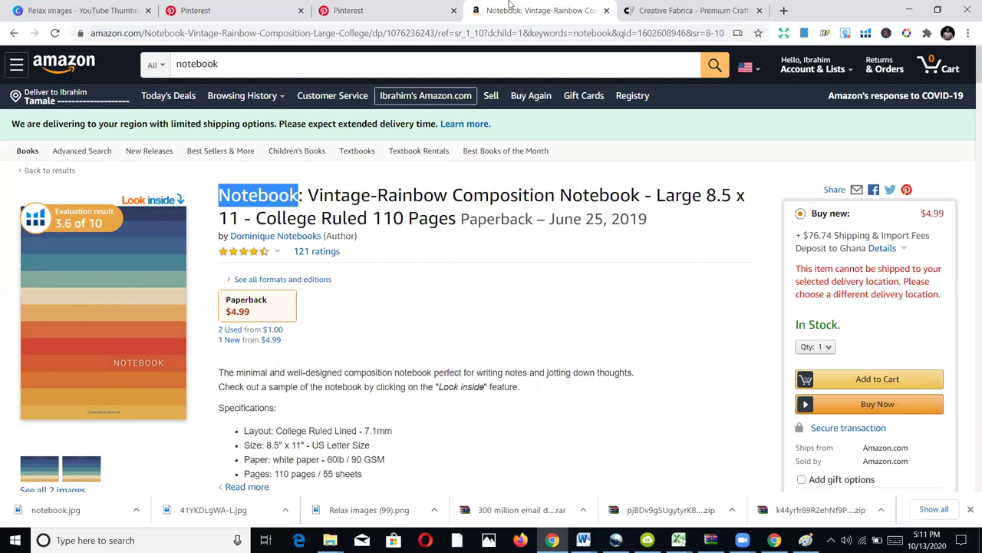
left_click(495, 33)
right_click(495, 33)
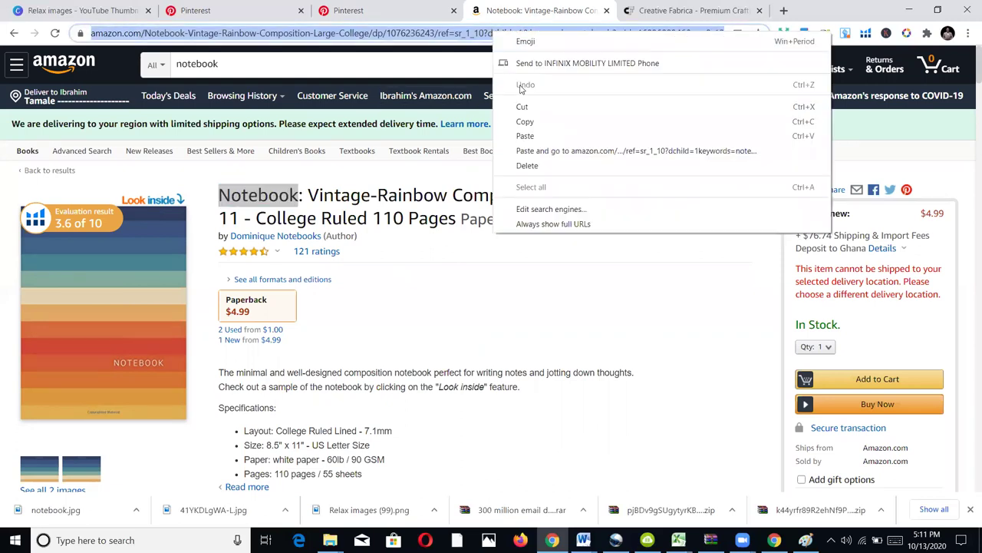
left_click(543, 123)
left_click(376, 10)
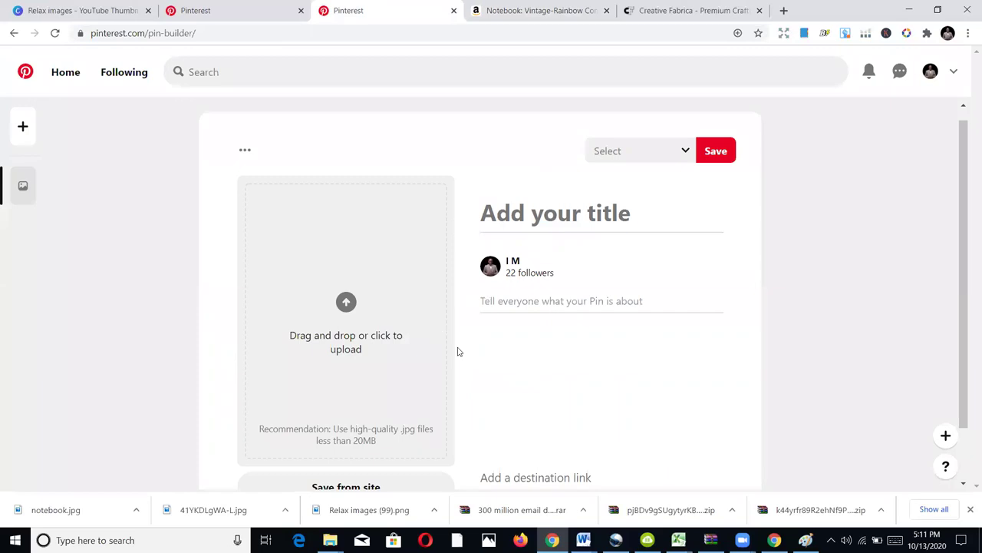
Upload the notebook JPG from the Desktop as the pin's image
scroll(456, 348, "down", 1)
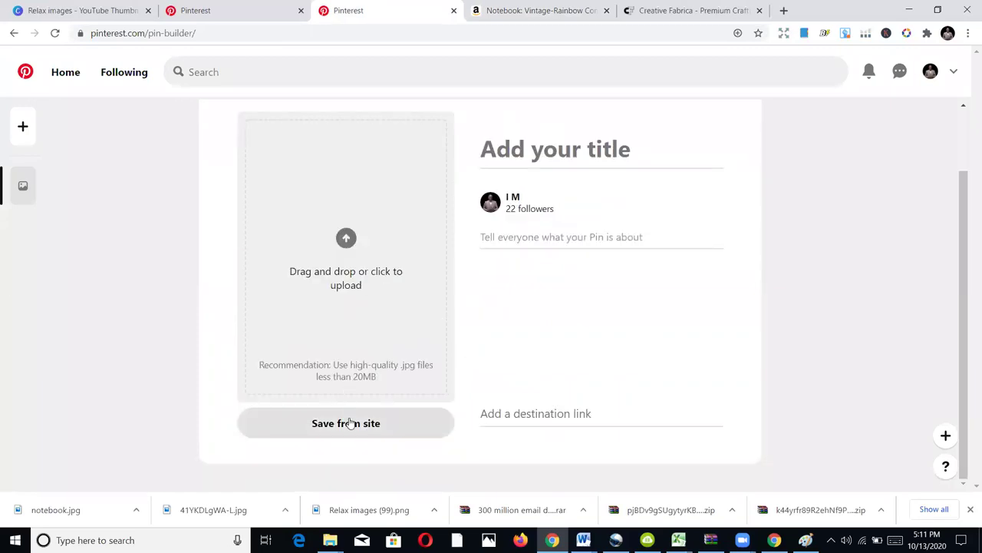
left_click(346, 248)
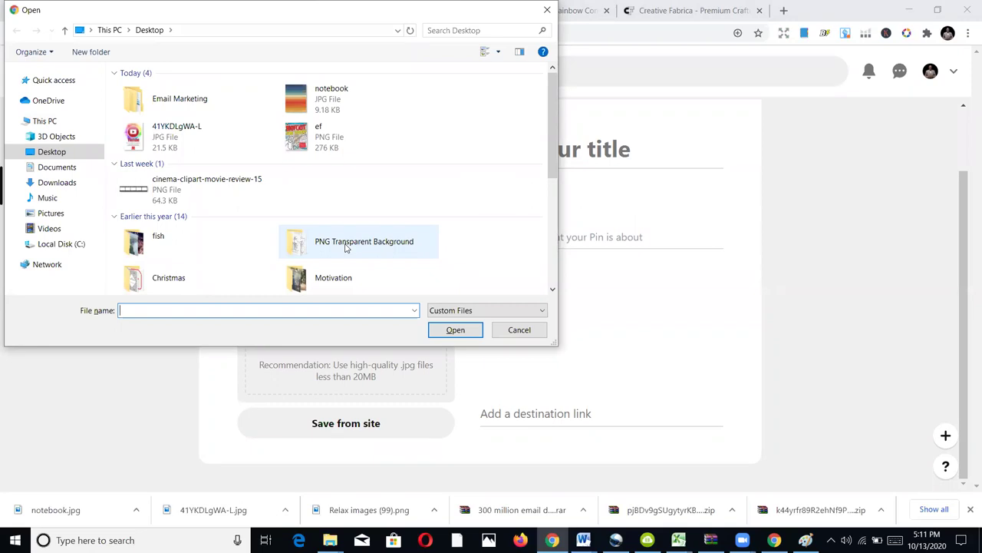
double_click(303, 112)
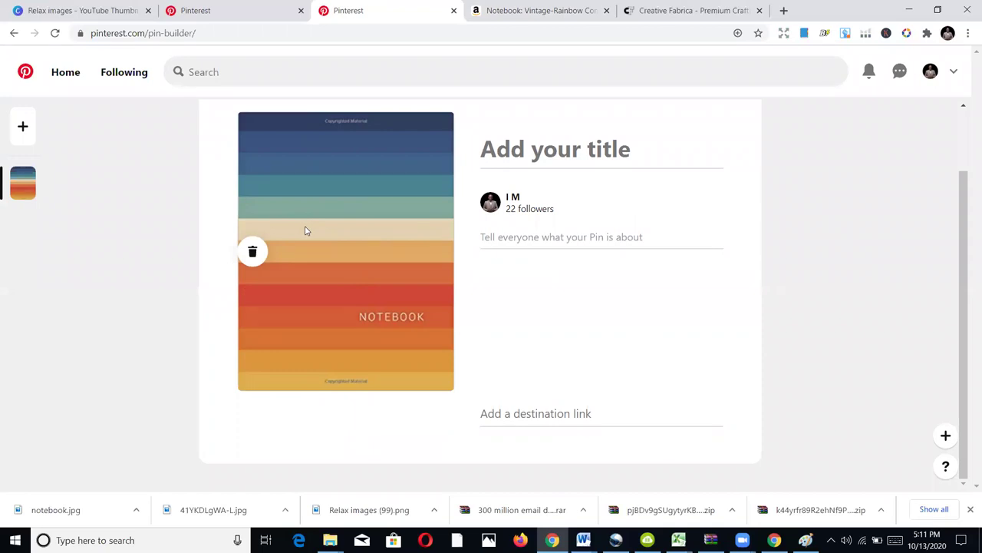
Paste the copied Amazon product address as the pin's destination link
scroll(464, 240, "up", 1)
scroll(487, 264, "down", 1)
left_click(554, 413)
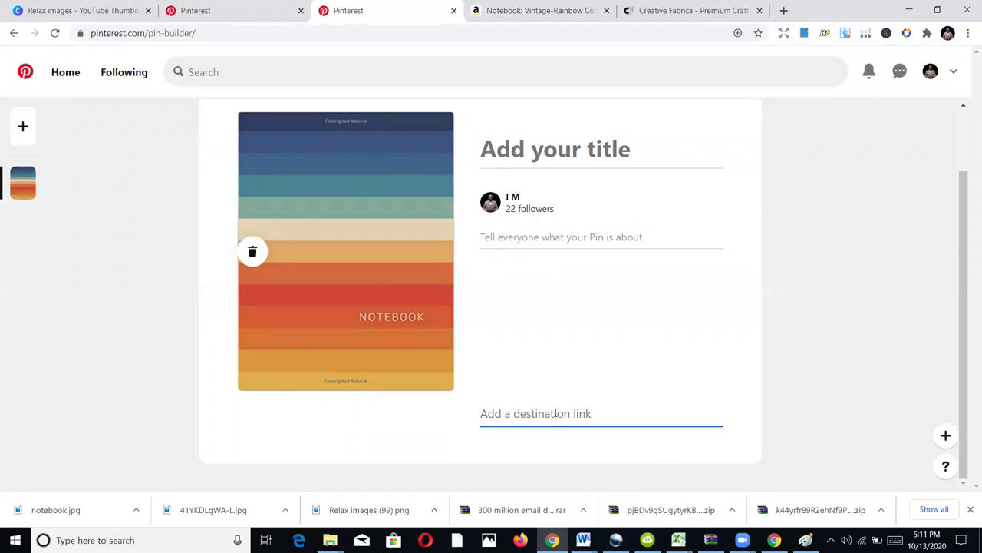
key("ctrl+v")
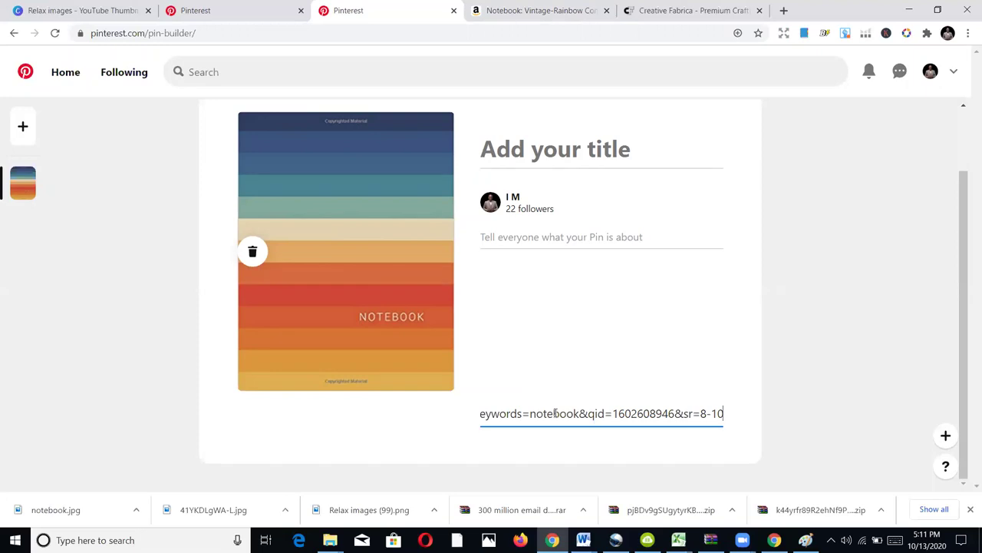
scroll(522, 146, "up", 1)
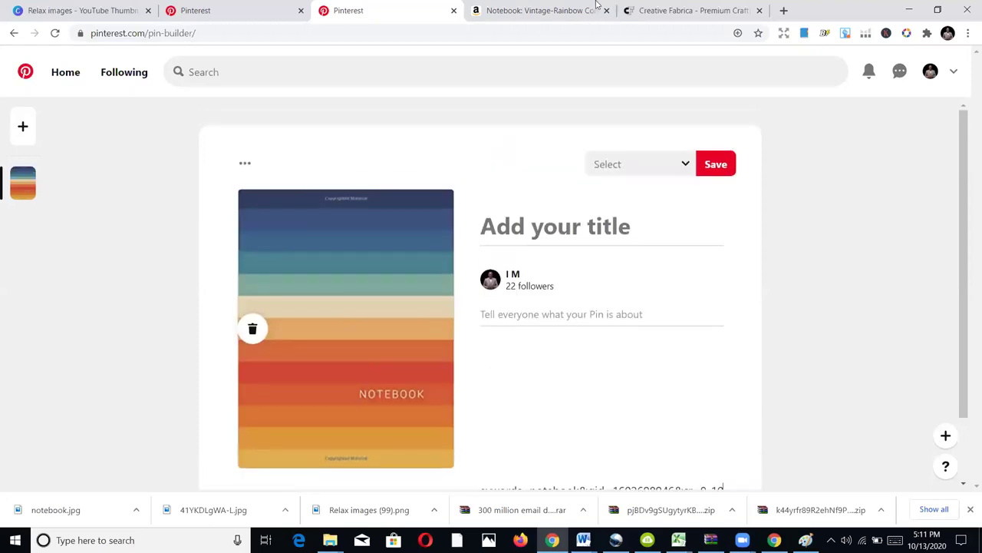
scroll(651, 209, "down", 1)
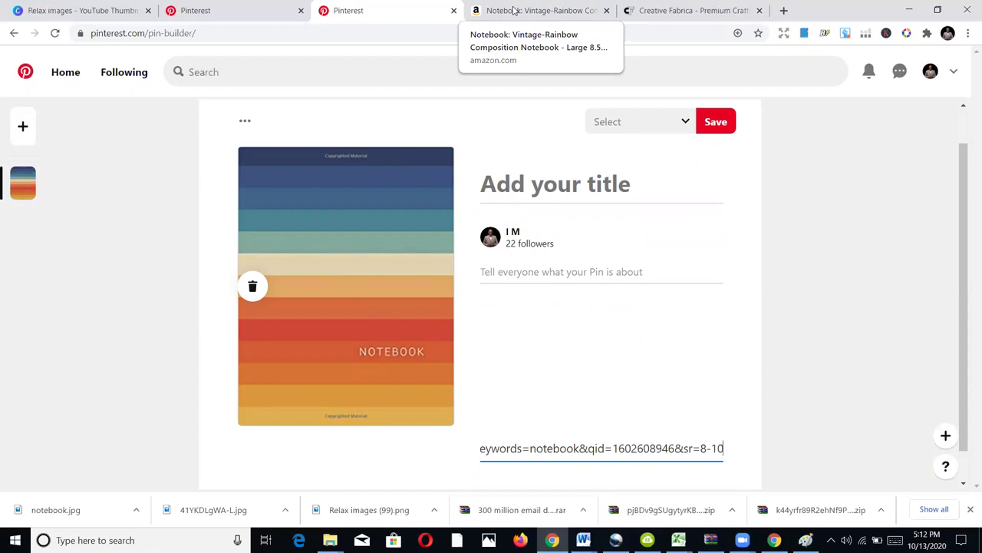
Title the pin "Notebook - Amazon Notebook"
left_click(613, 265)
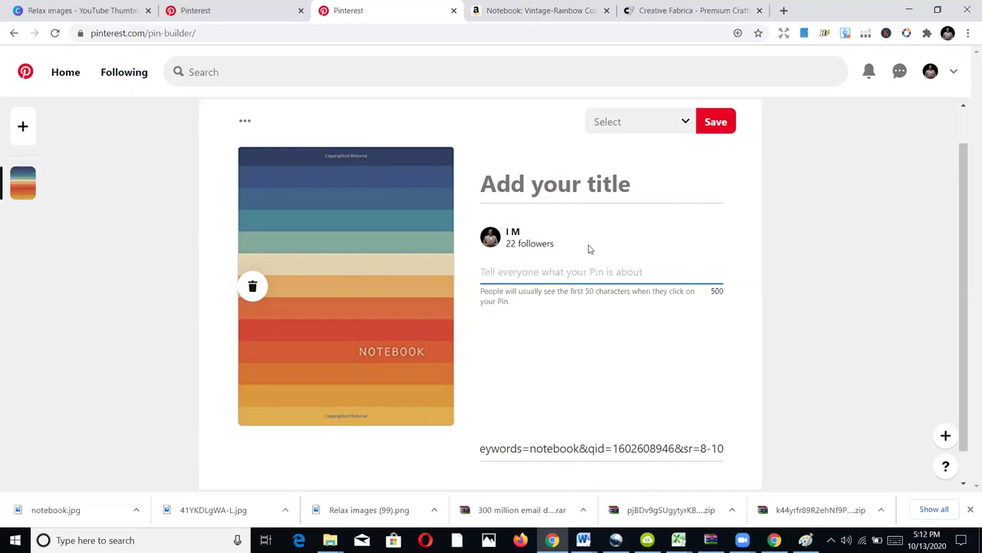
left_click(571, 185)
type("B")
key("BackSpace")
type("No")
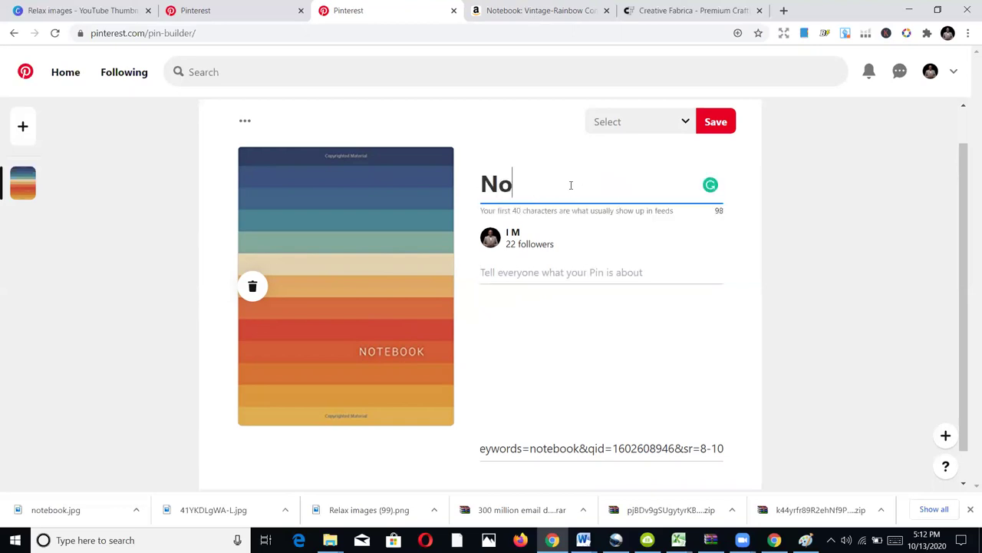
type("tebook")
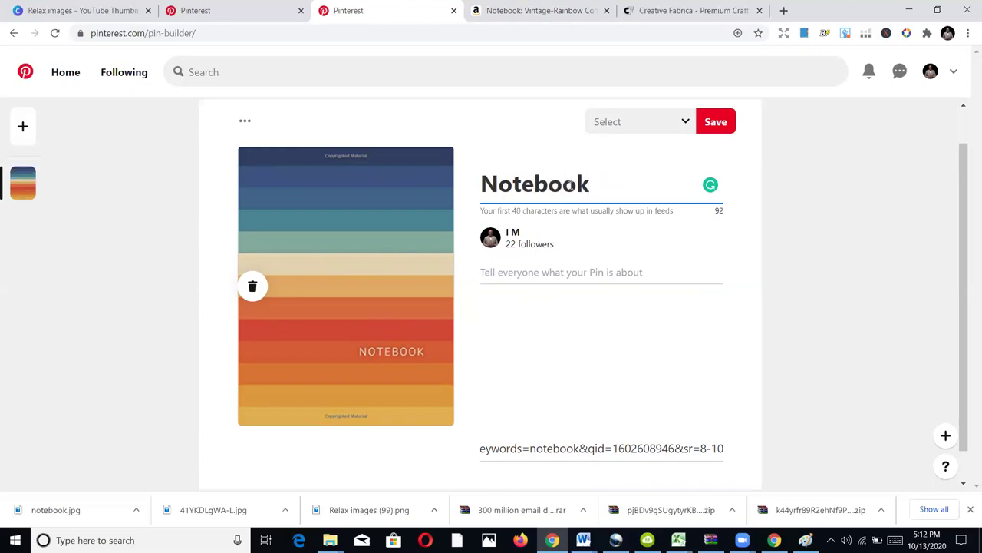
type(" - Amazon")
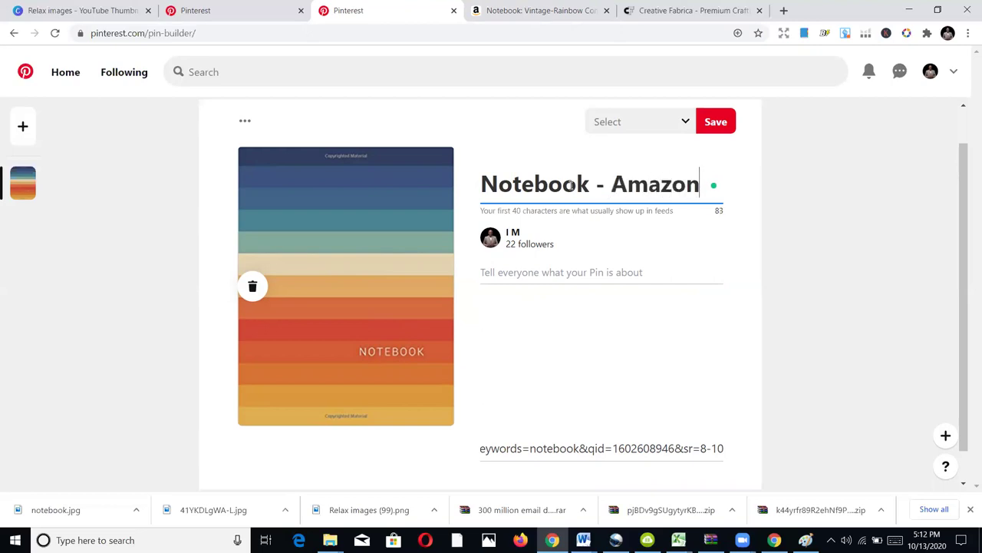
type(" Notebook")
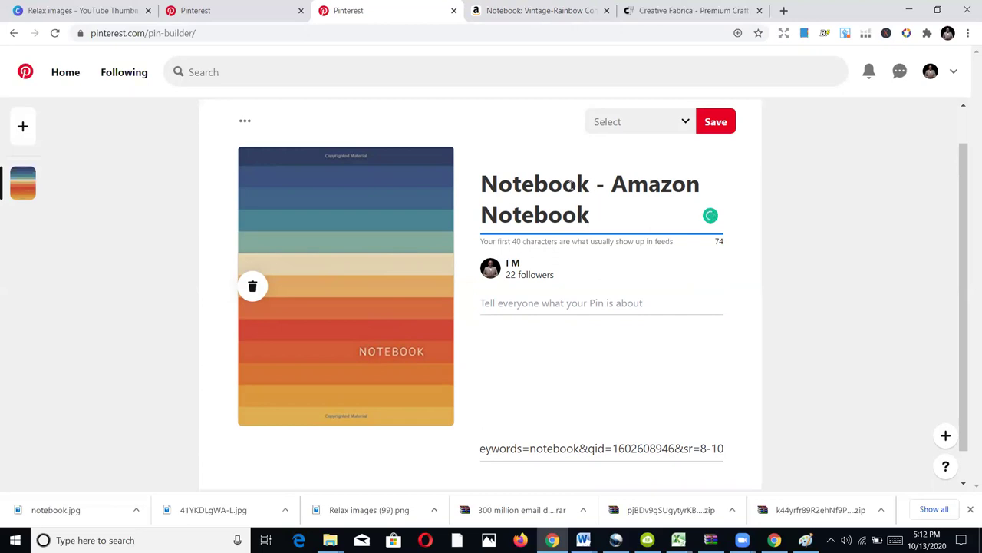
Copy "Vintage-Rainbow Composition Notebook - Large 8.5 x 11 - College Ruled 110 Pages" from the Amazon product title into the pin's description
left_click(503, 8)
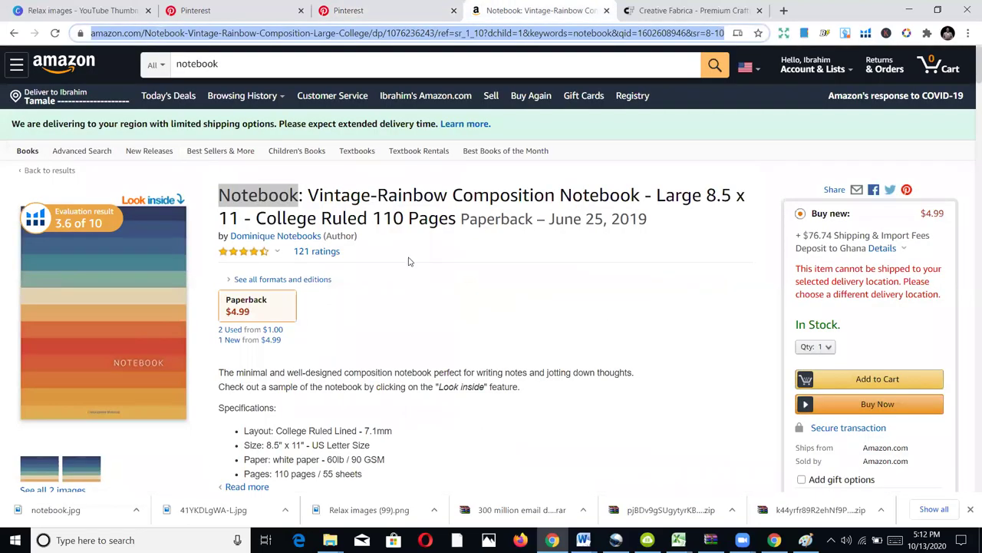
left_click_drag(309, 195, 459, 213)
right_click(439, 209)
left_click(458, 211)
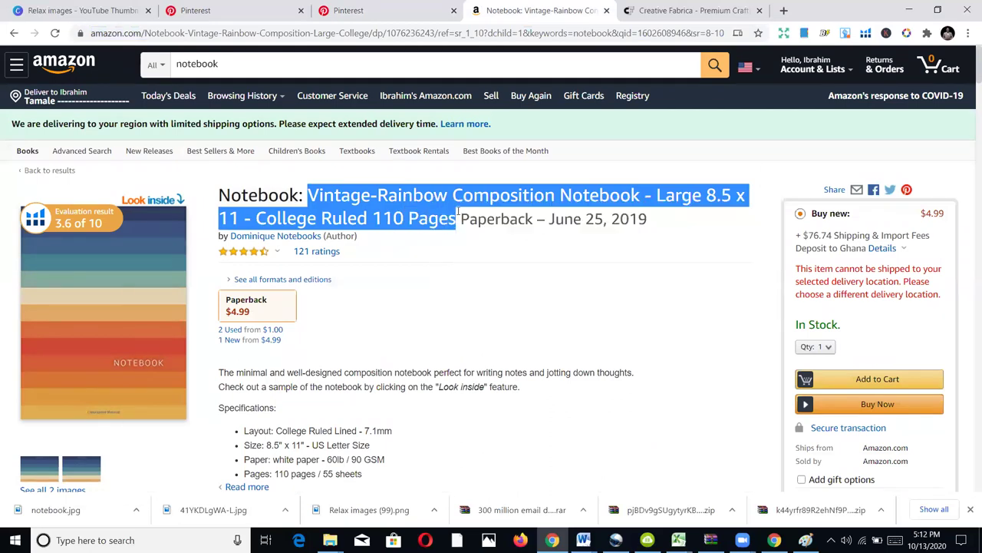
left_click(399, 4)
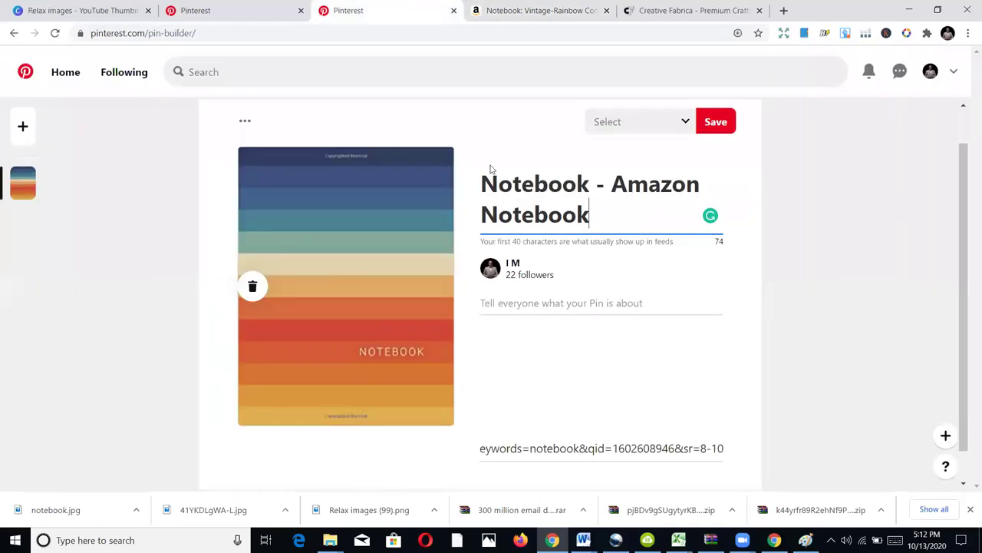
left_click(556, 303)
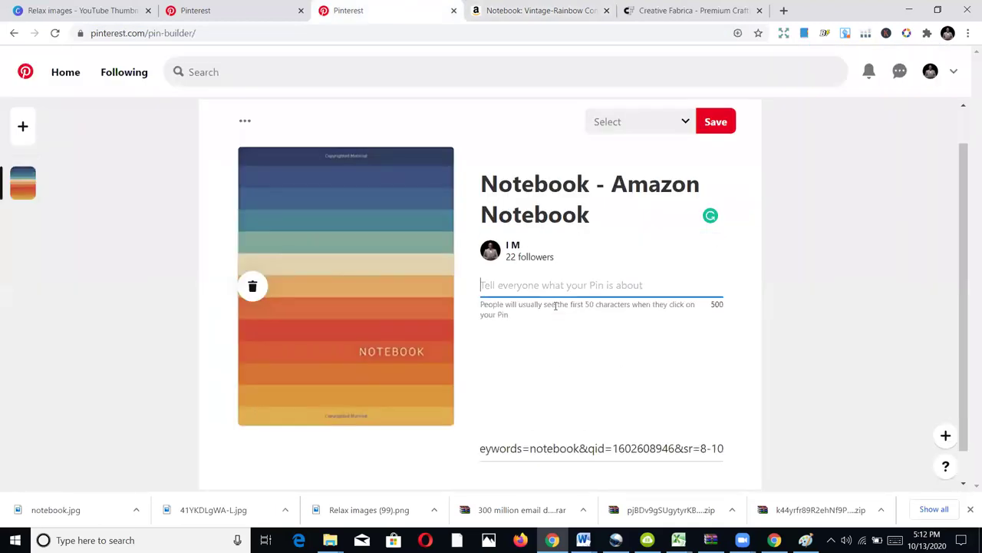
key("ctrl+v")
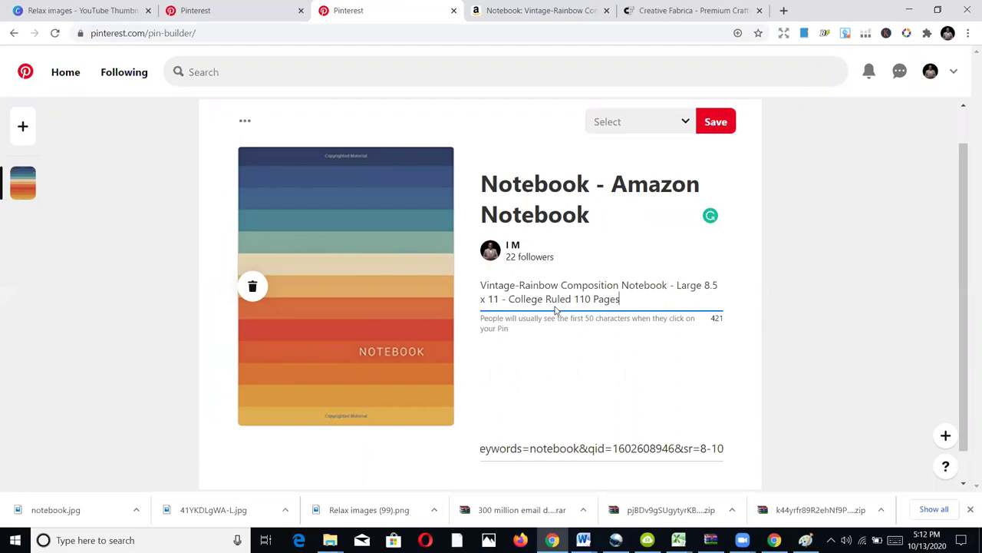
Add the word "Composition" at the start of the pin's title
left_click(484, 185)
type("Compo")
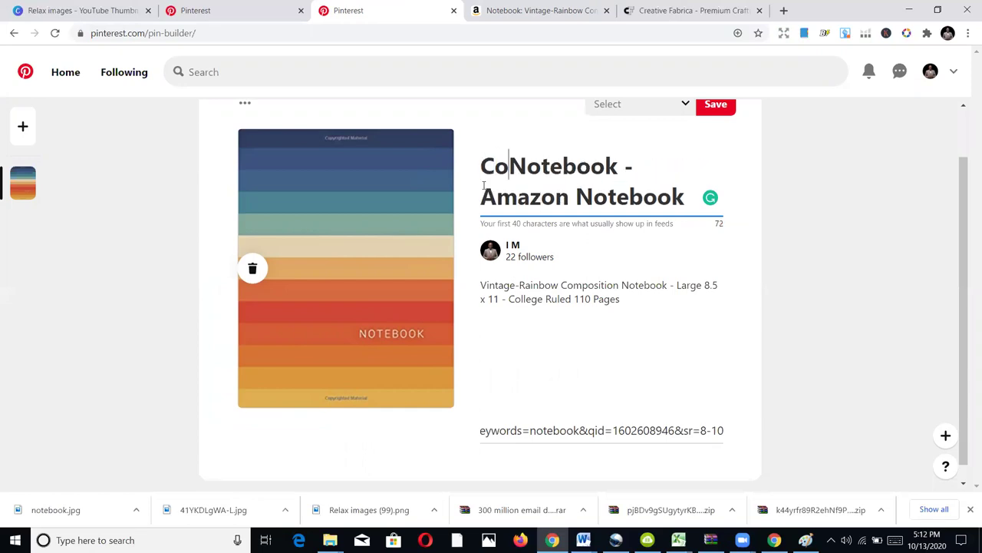
type("sition")
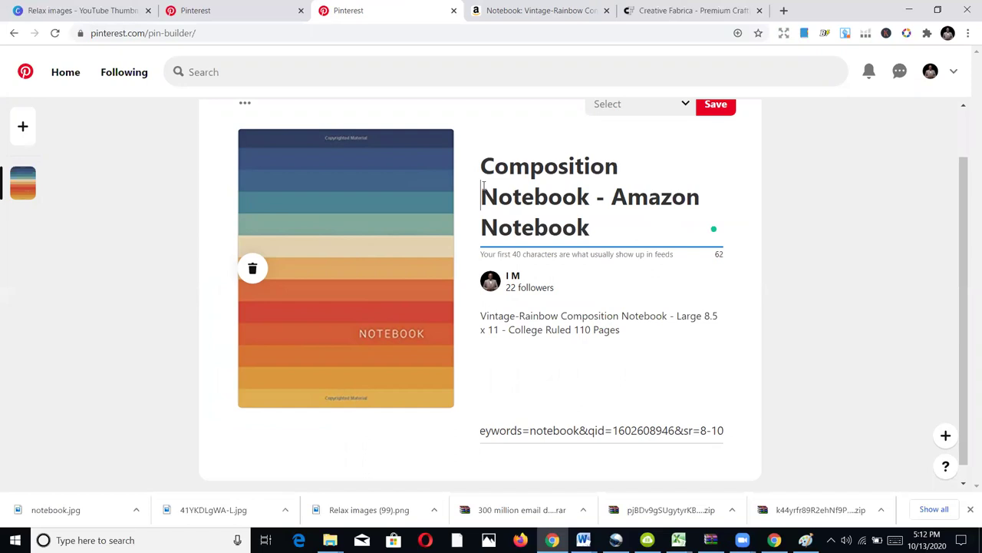
Begin the pin's description with "Buy this" and close the sentence with a full stop and a new line
scroll(597, 314, "down", 1)
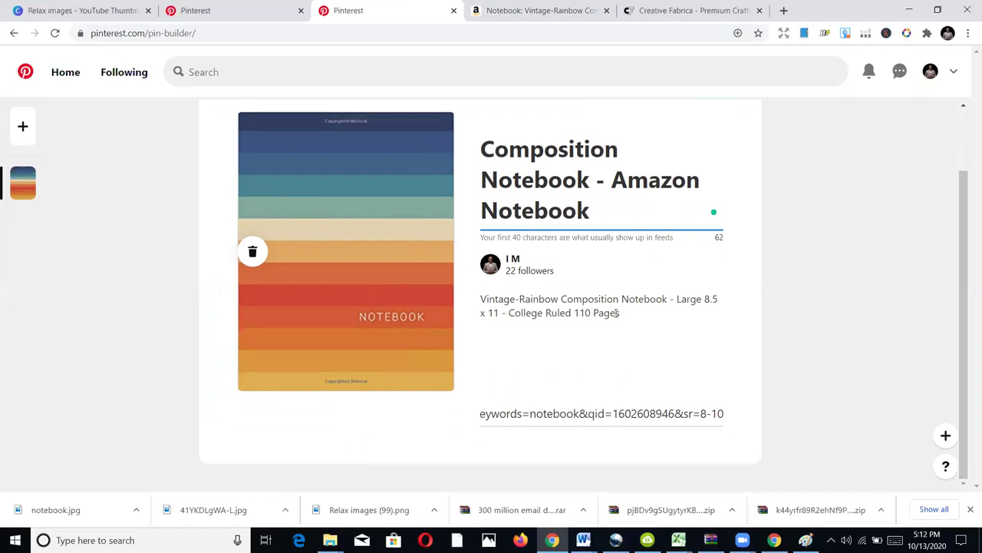
left_click(480, 300)
type("Buy th")
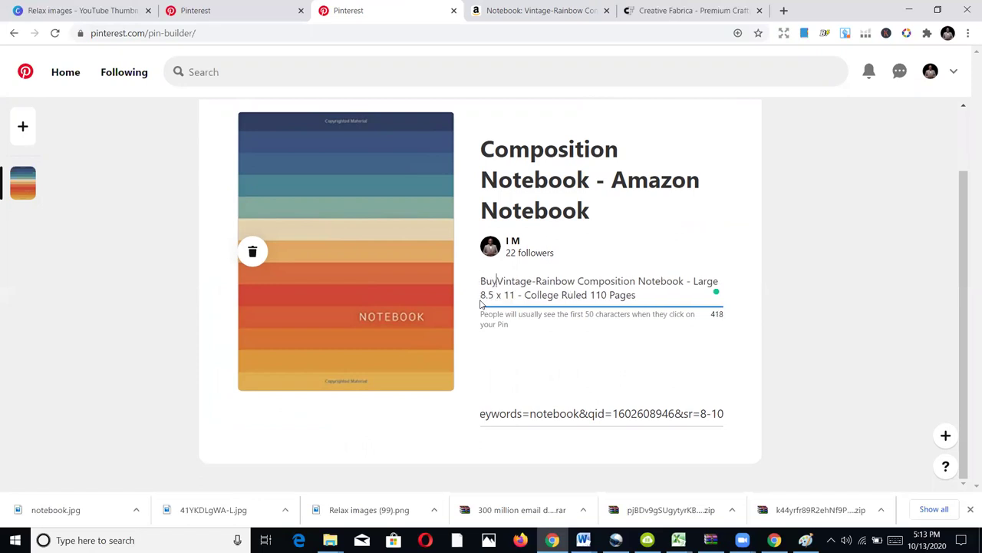
type("is")
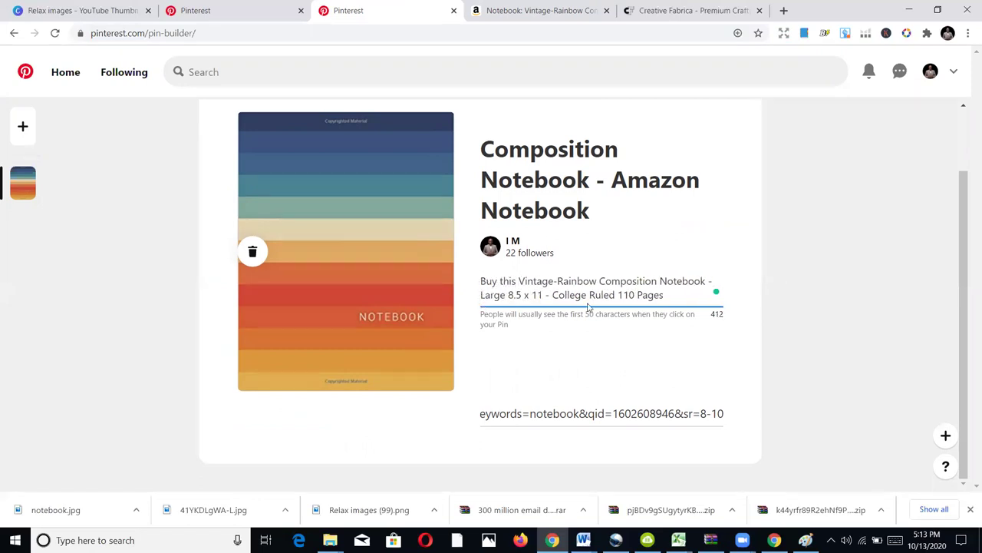
left_click(667, 295)
type(".")
key("Return")
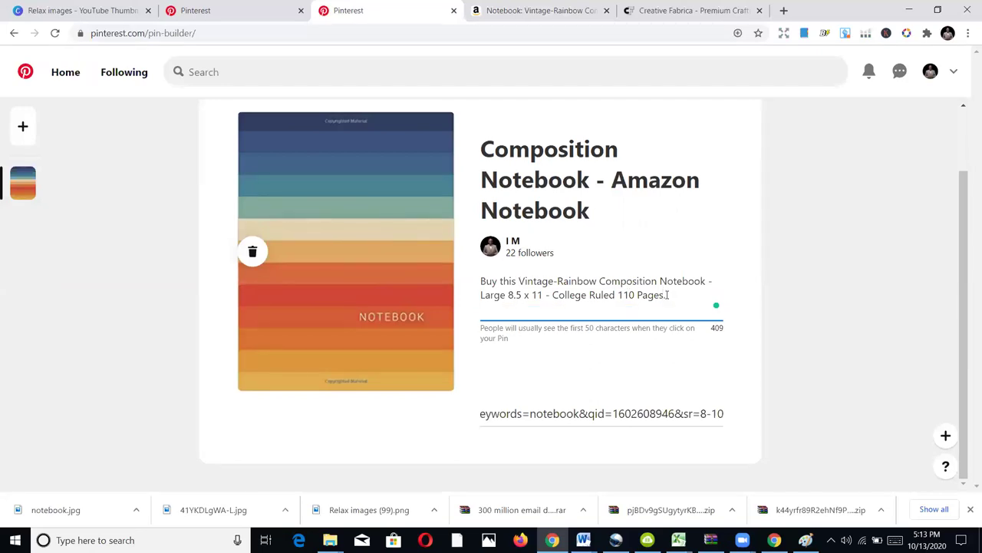
Add the hashtags #notebook #compositionnotebook #kdppublishing #Logbooks on the description's last line
type("#")
type("notebook #compositionnotebook")
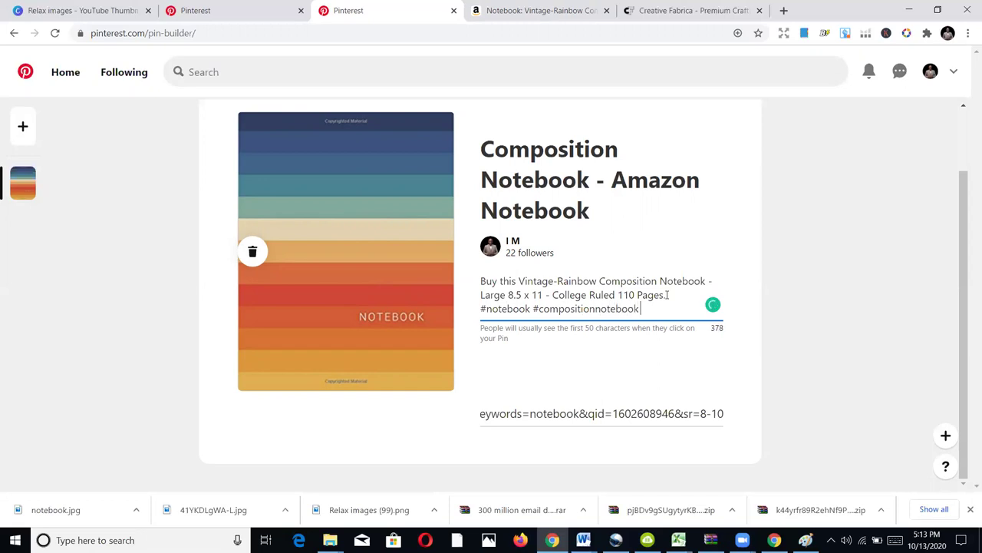
type("#kdpp")
type("ublis")
type("#Log")
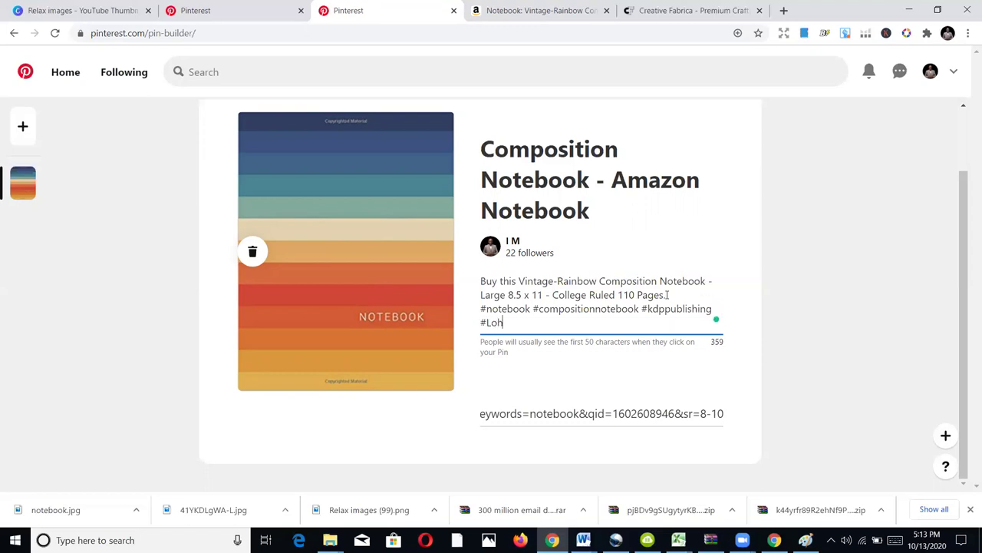
type("books")
left_click(602, 327)
Select the Lined Notebook Interior board as the destination for the pin
scroll(665, 289, "up", 1)
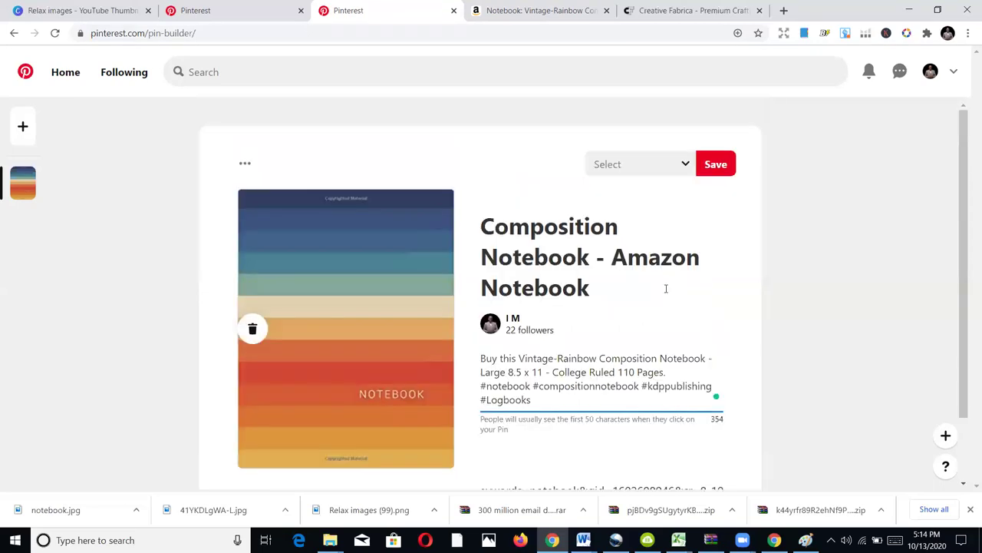
left_click(685, 163)
left_click(806, 198)
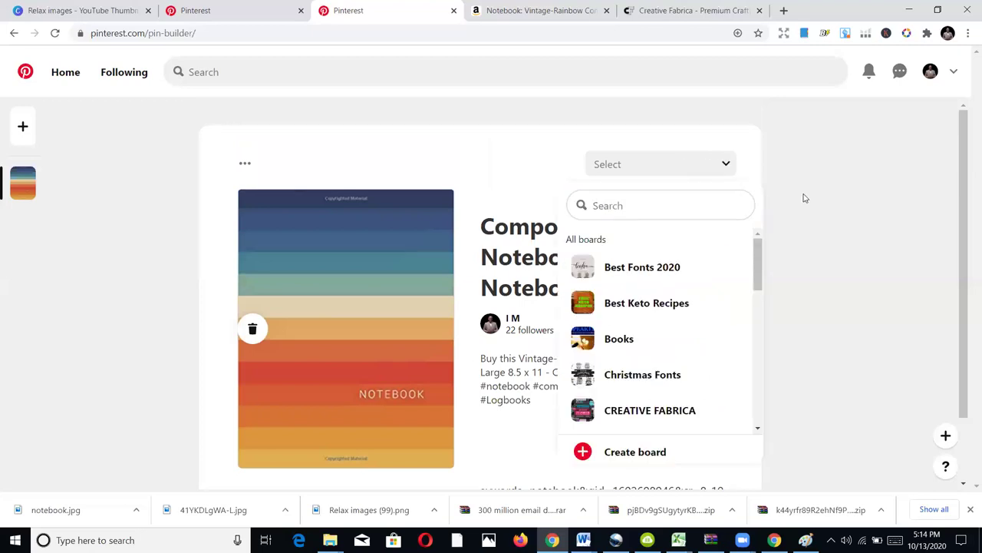
left_click(683, 163)
scroll(663, 285, "down", 3)
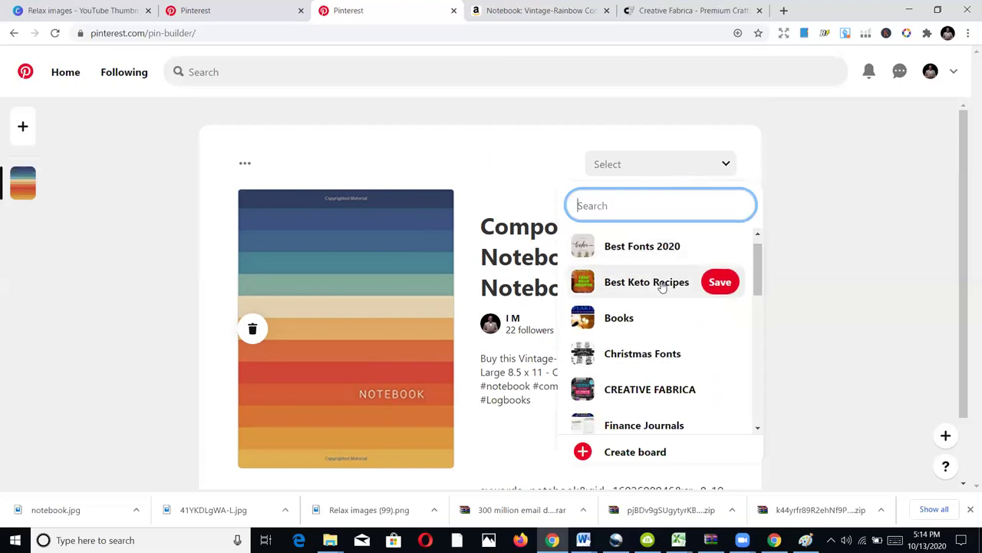
scroll(662, 288, "down", 6)
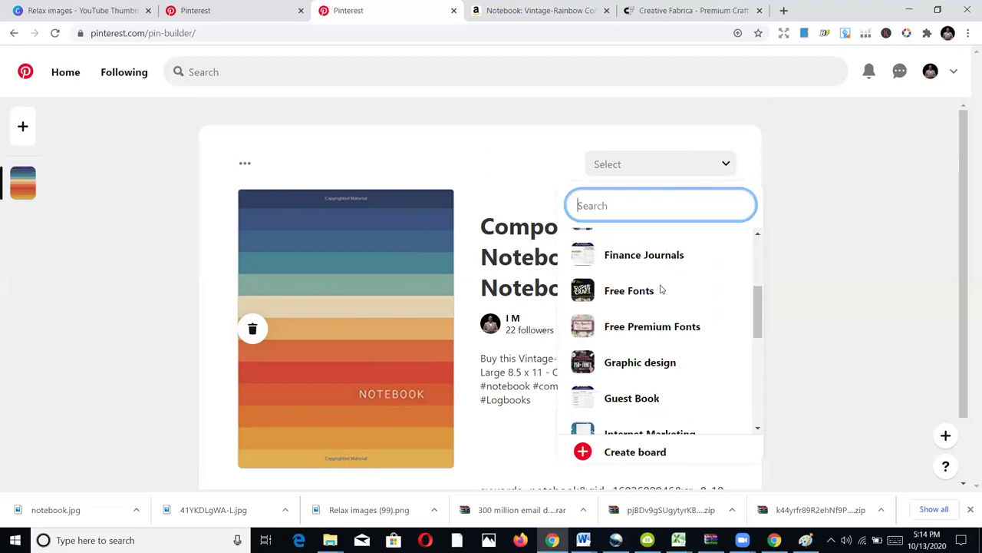
scroll(661, 289, "down", 8)
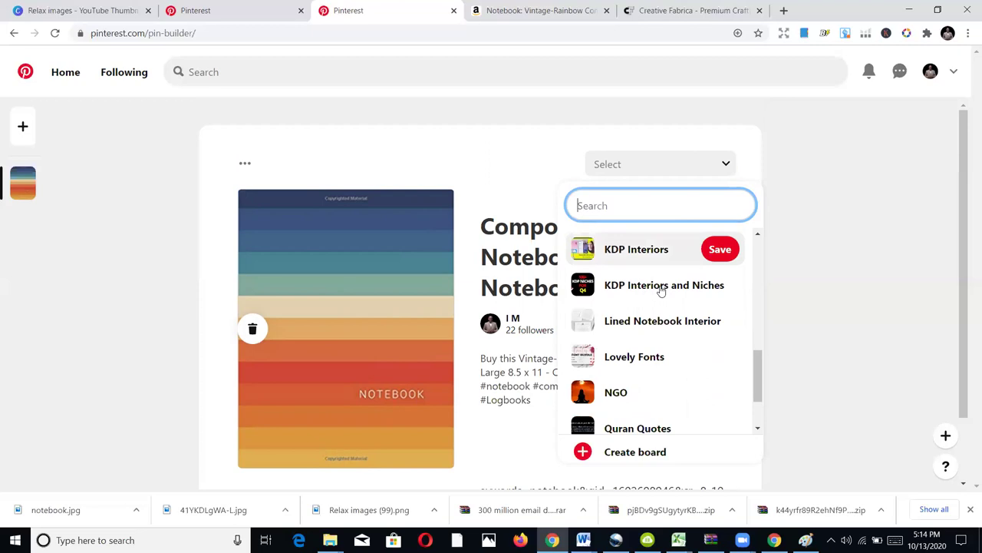
scroll(653, 307, "up", 3)
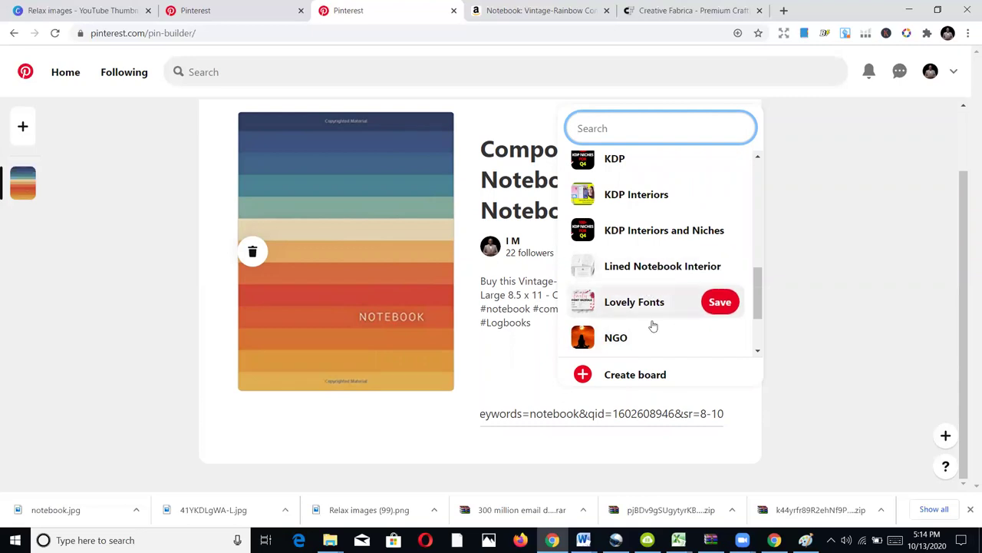
scroll(648, 286, "up", 1)
scroll(648, 286, "up", 4)
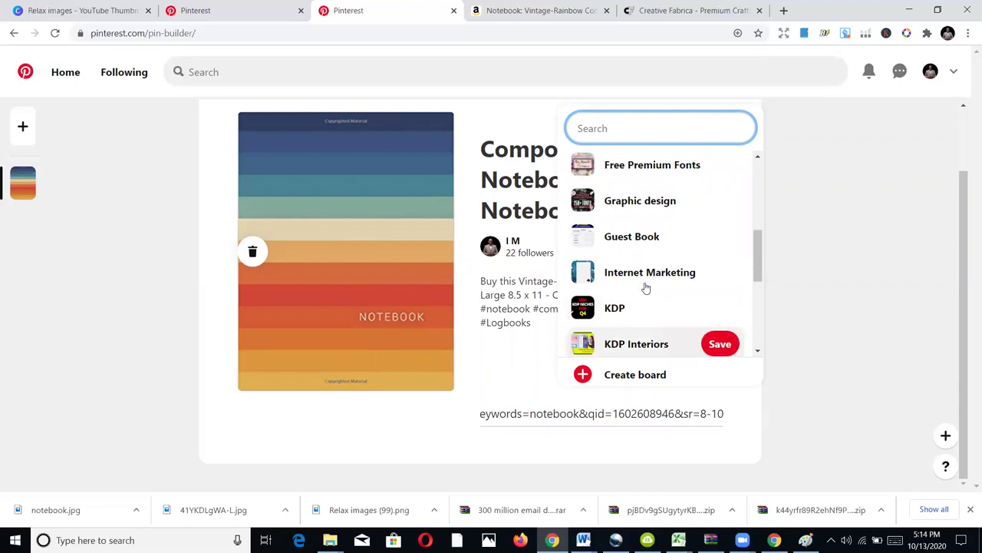
scroll(642, 287, "up", 3)
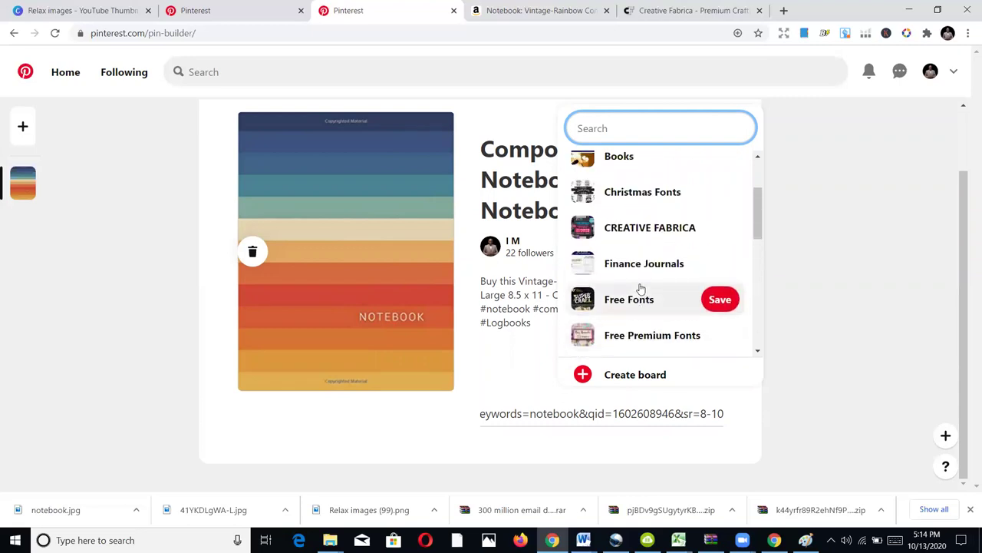
scroll(641, 288, "up", 2)
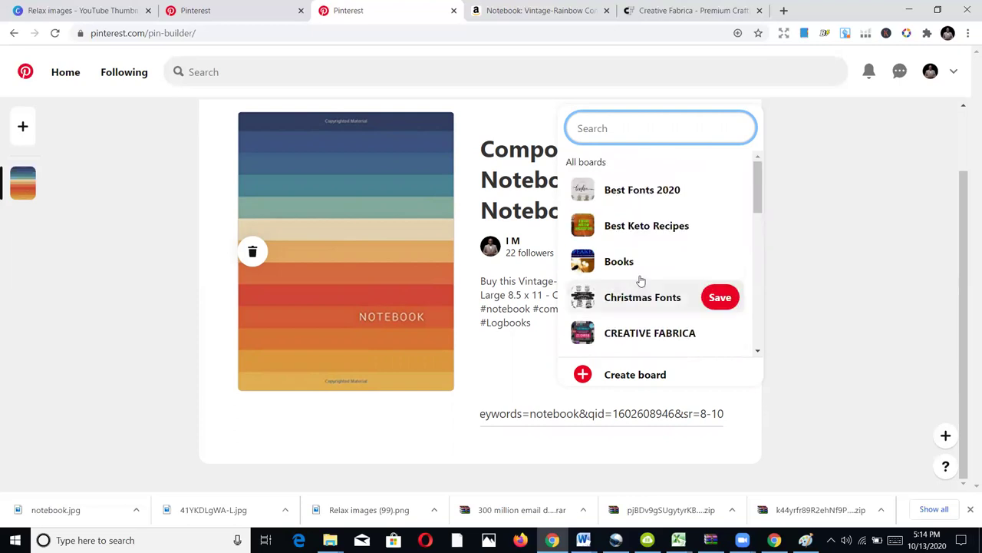
scroll(679, 242, "down", 3)
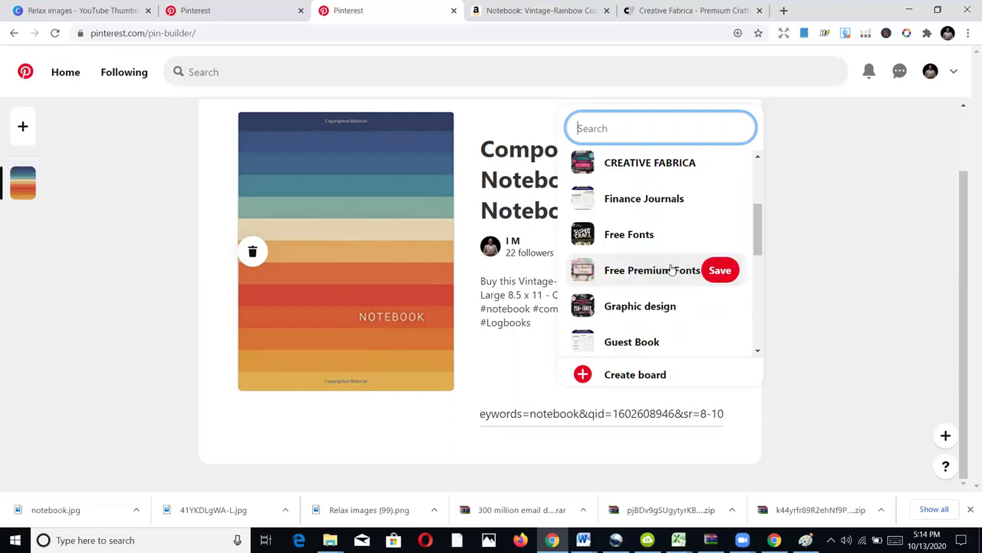
scroll(661, 305, "down", 5)
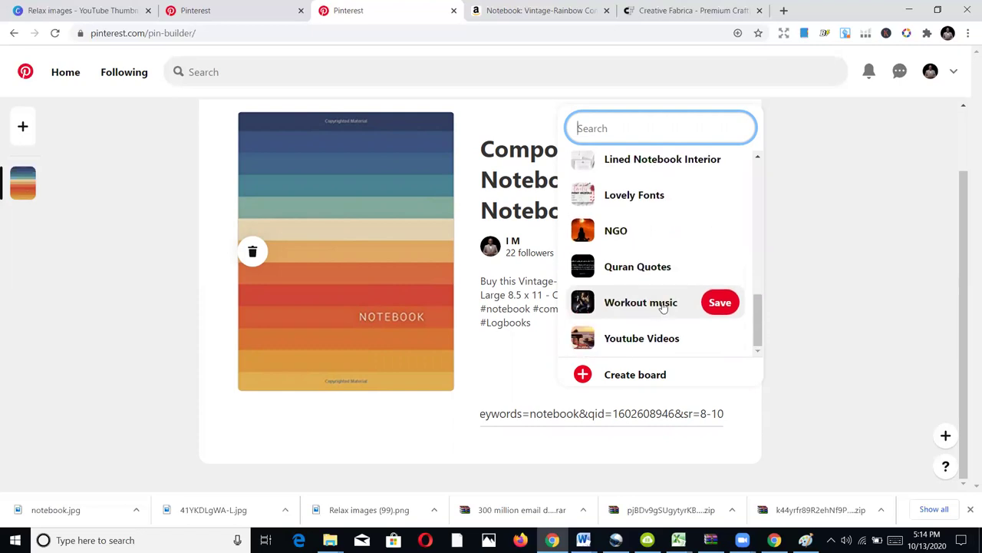
scroll(662, 304, "up", 4)
scroll(653, 301, "down", 1)
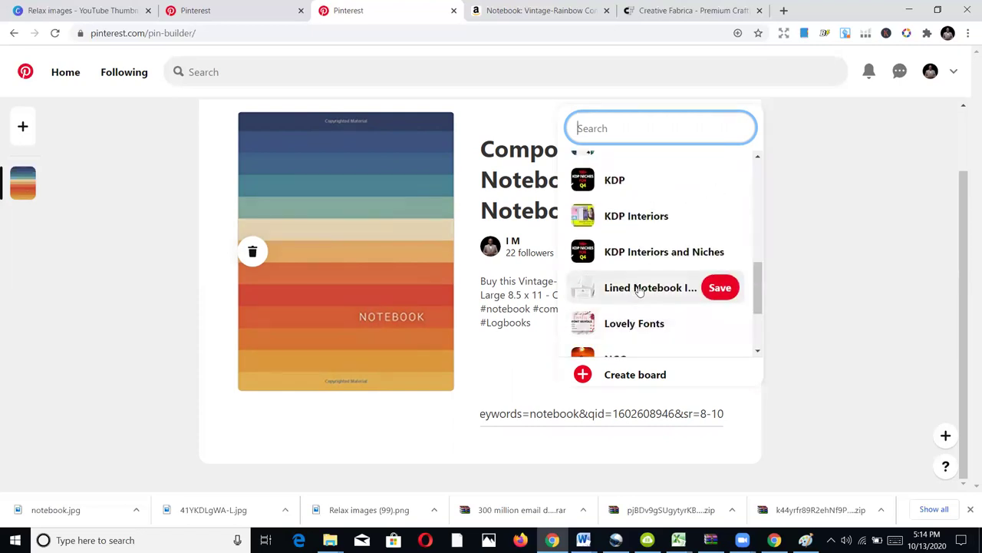
left_click(639, 288)
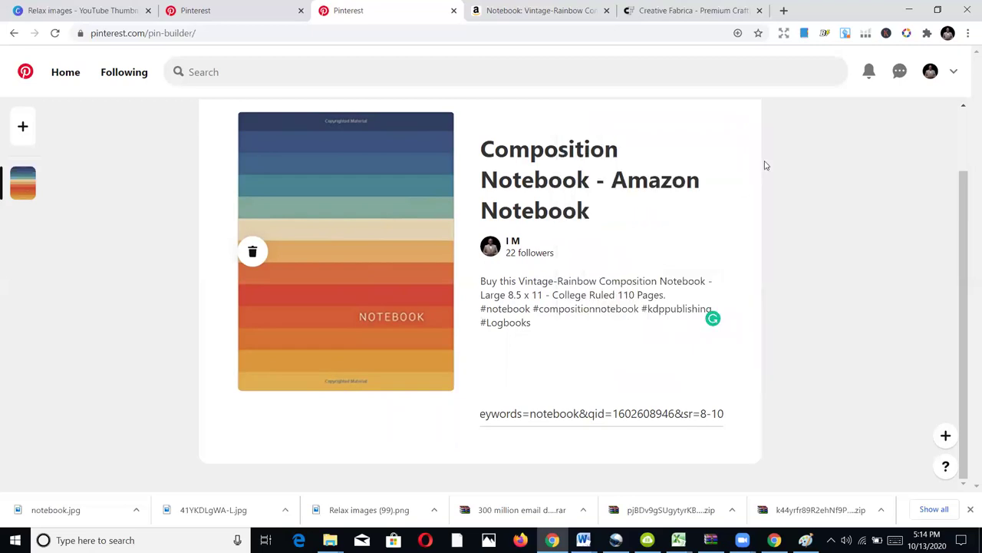
Save the pin to the chosen board and open the published pin
scroll(743, 239, "up", 1)
scroll(675, 215, "down", 1)
scroll(695, 254, "up", 1)
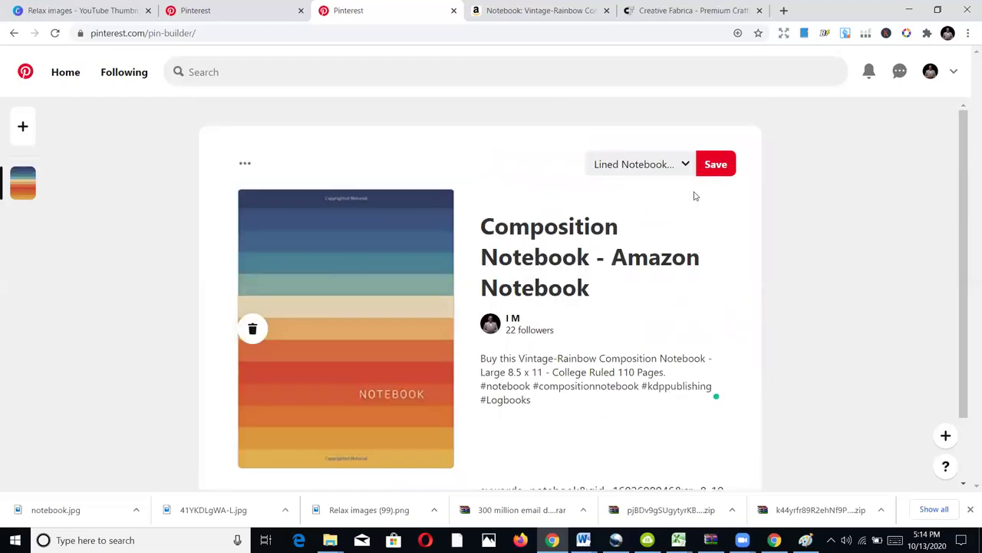
left_click(724, 165)
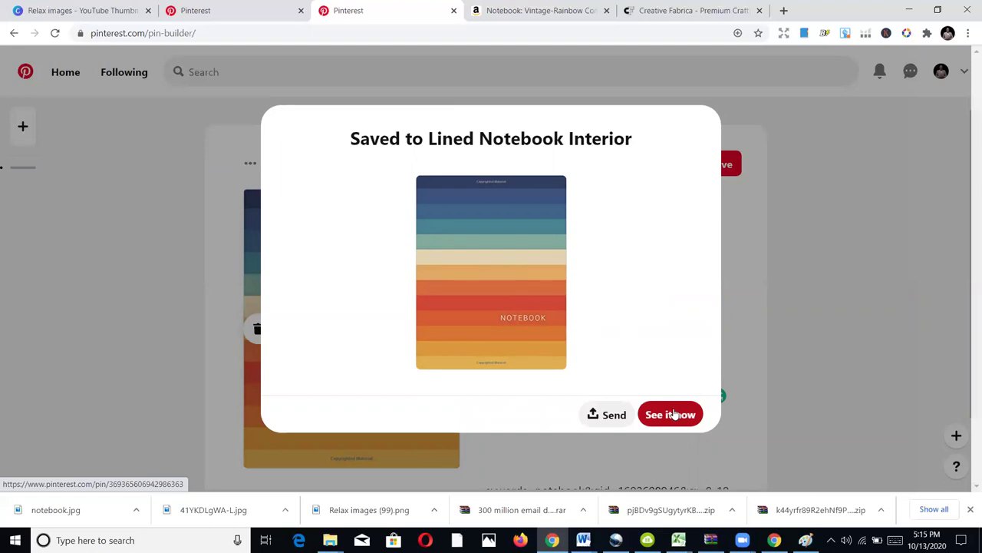
left_click(672, 415)
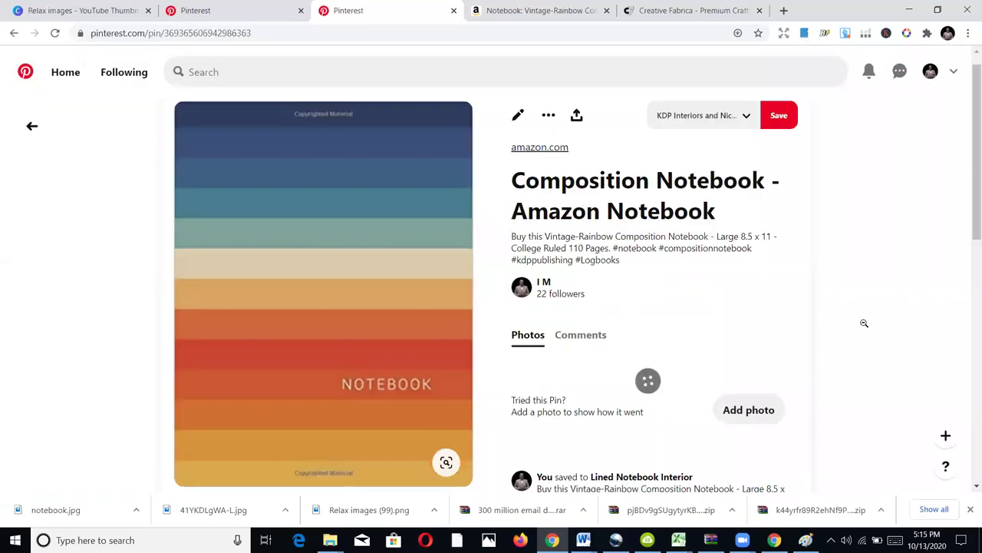
Examine the related pins under "More like this", especially the matching rainbow notebook, and go back up to the pin's details
scroll(857, 324, "down", 3)
scroll(366, 302, "down", 3)
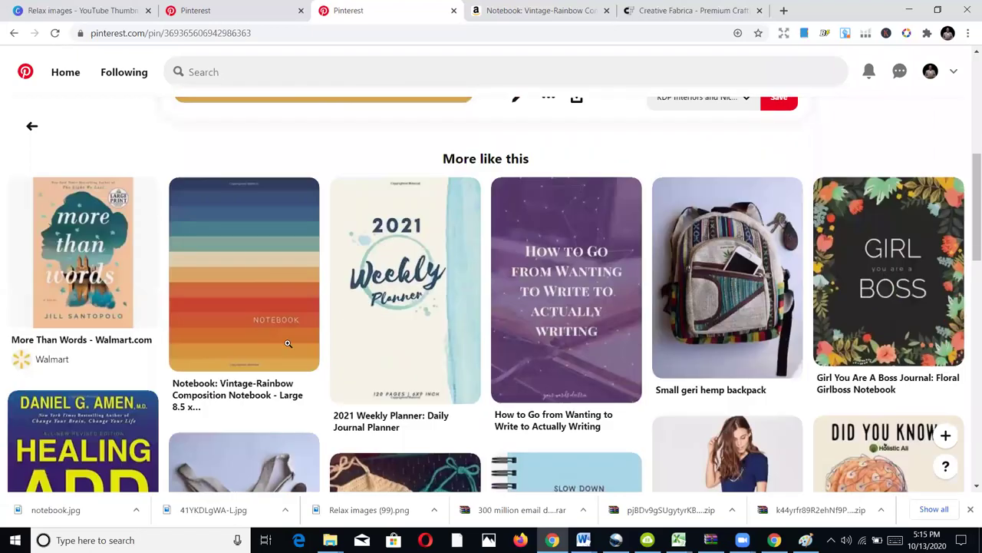
mouse_move(240, 288)
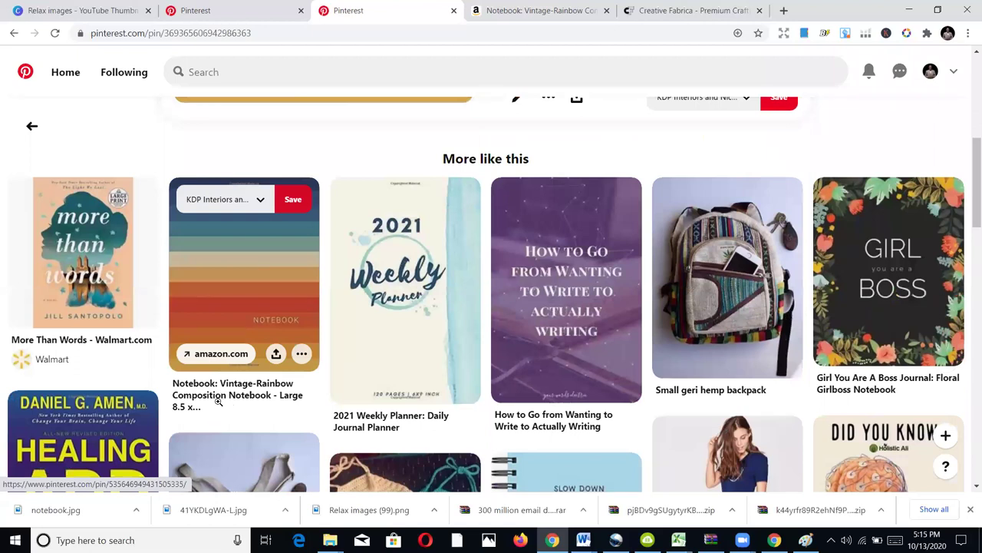
scroll(263, 302, "up", 1)
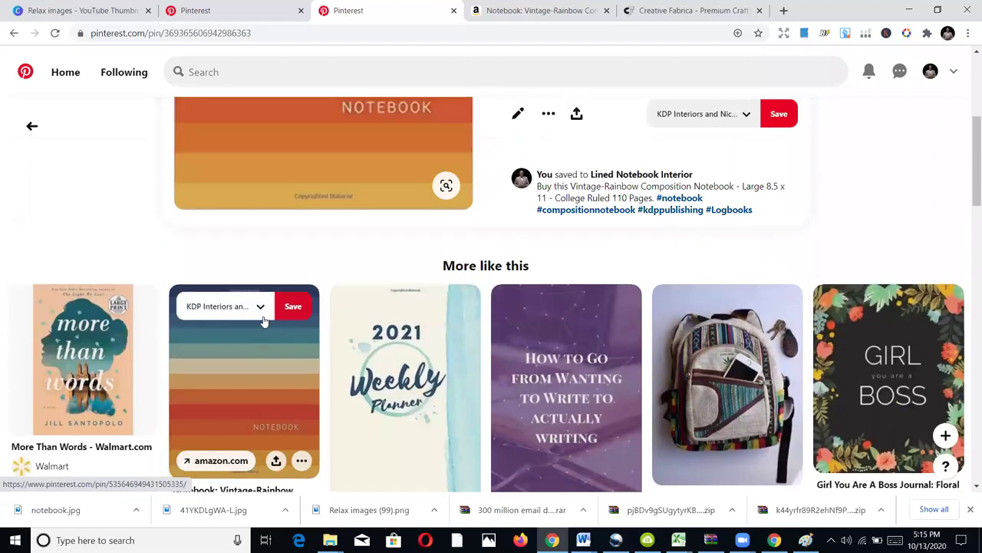
scroll(262, 302, "down", 3)
scroll(308, 277, "up", 6)
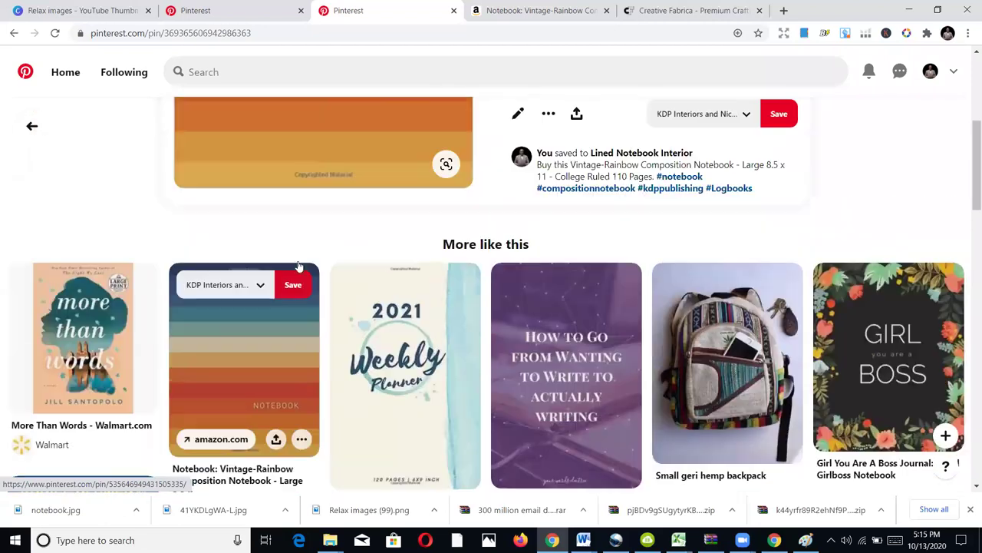
scroll(248, 434, "down", 2)
scroll(219, 459, "down", 1)
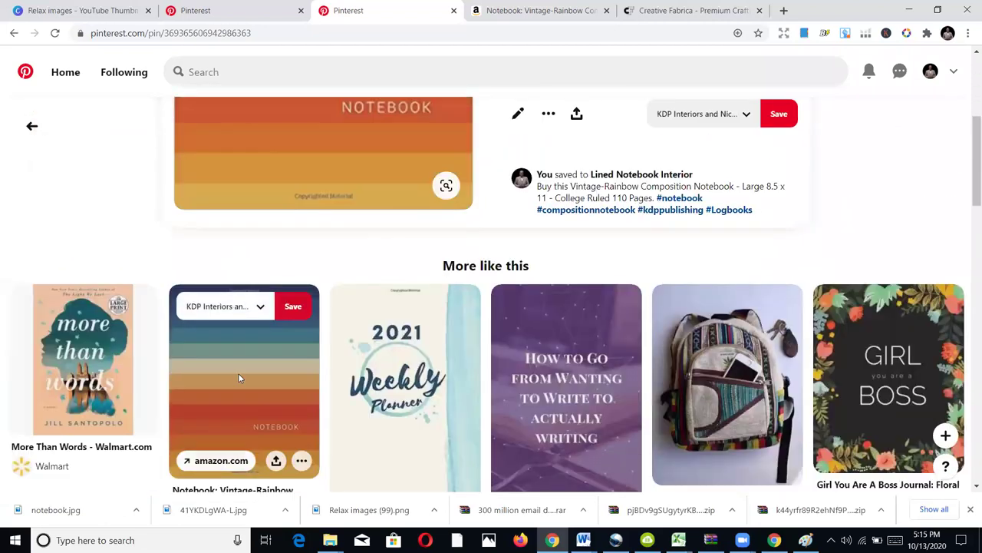
scroll(256, 387, "down", 1)
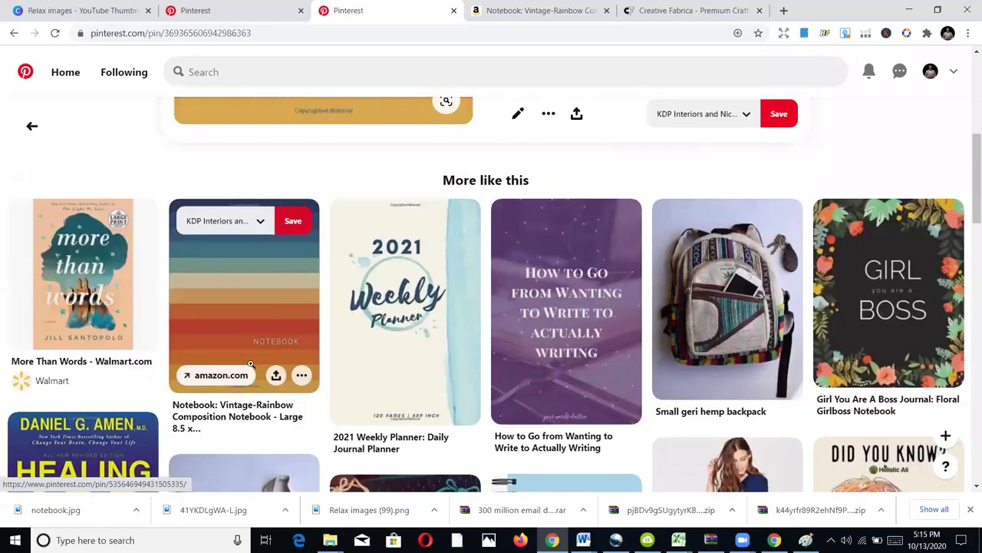
scroll(252, 364, "up", 1)
scroll(414, 284, "up", 3)
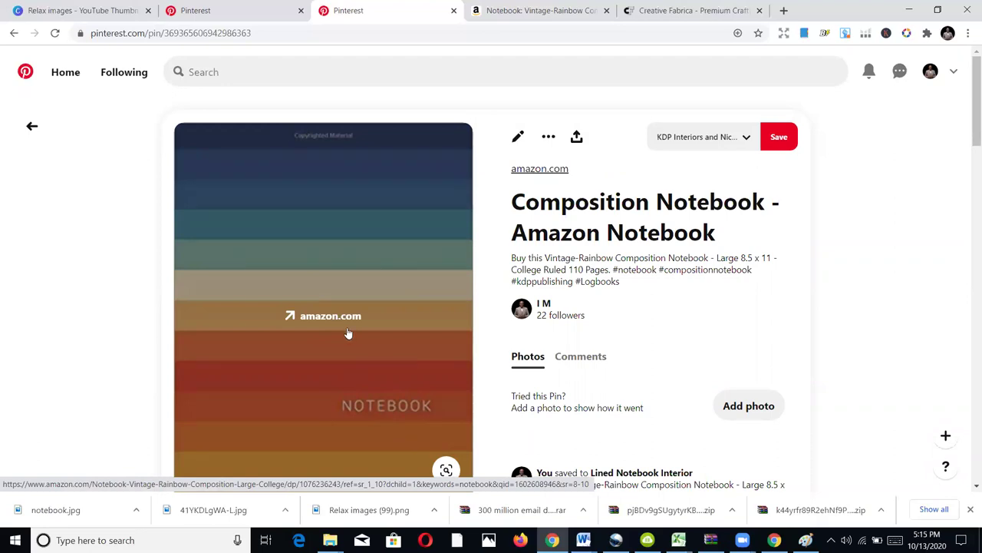
Follow the pin's amazon.com link to check the notebook's product page, and return to the pin
left_click(313, 312)
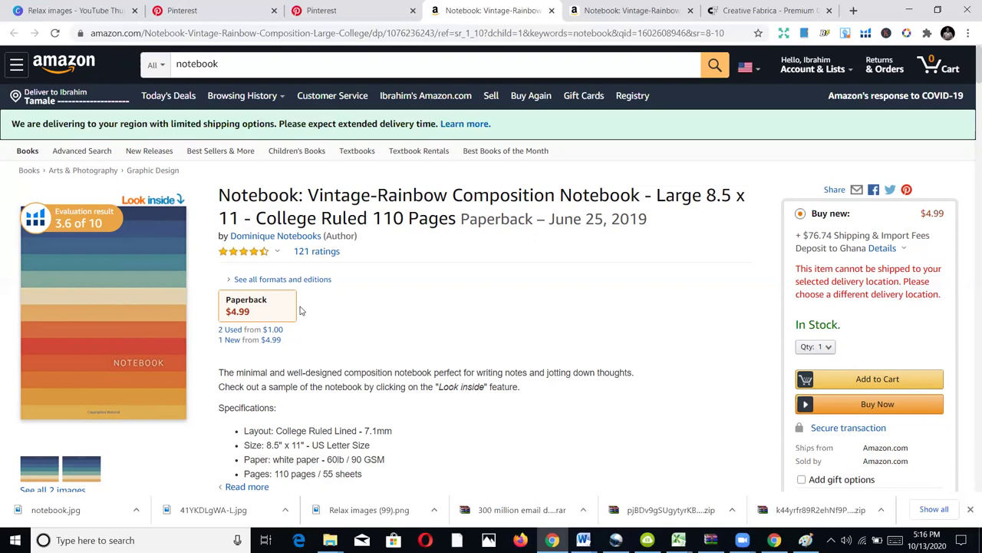
scroll(330, 300, "down", 1)
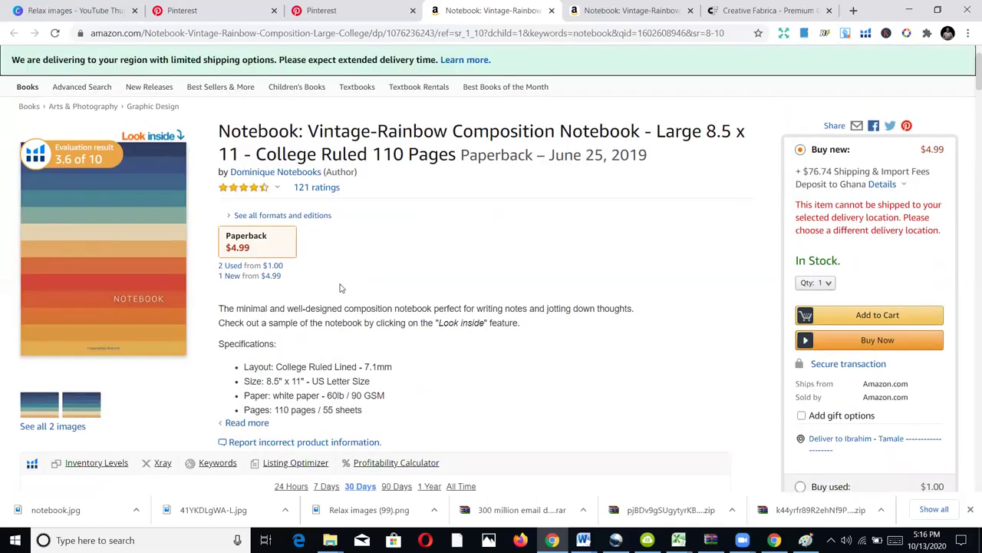
key("ctrl+shift+Tab")
key("ctrl+shift+Tab")
scroll(647, 324, "down", 2)
scroll(634, 291, "up", 2)
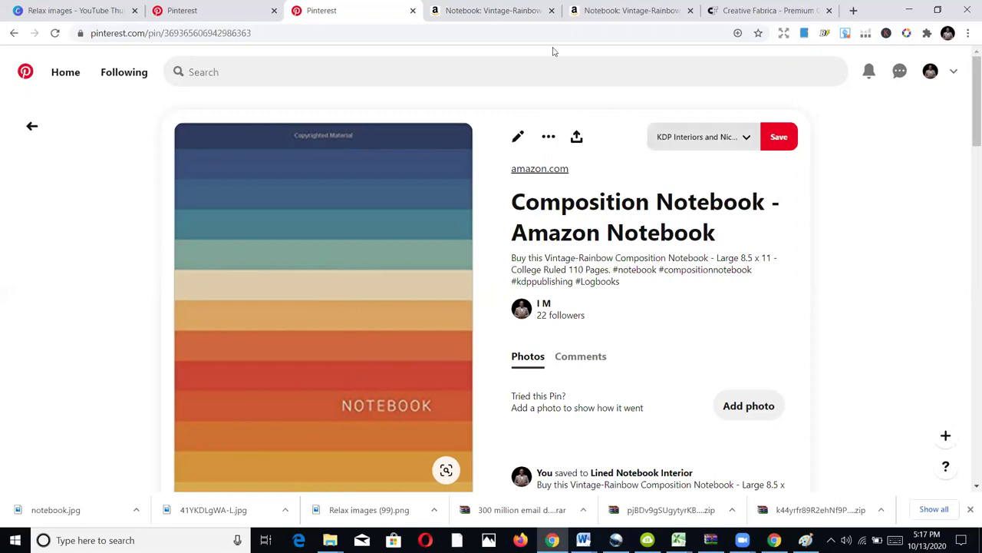
mouse_move(395, 308)
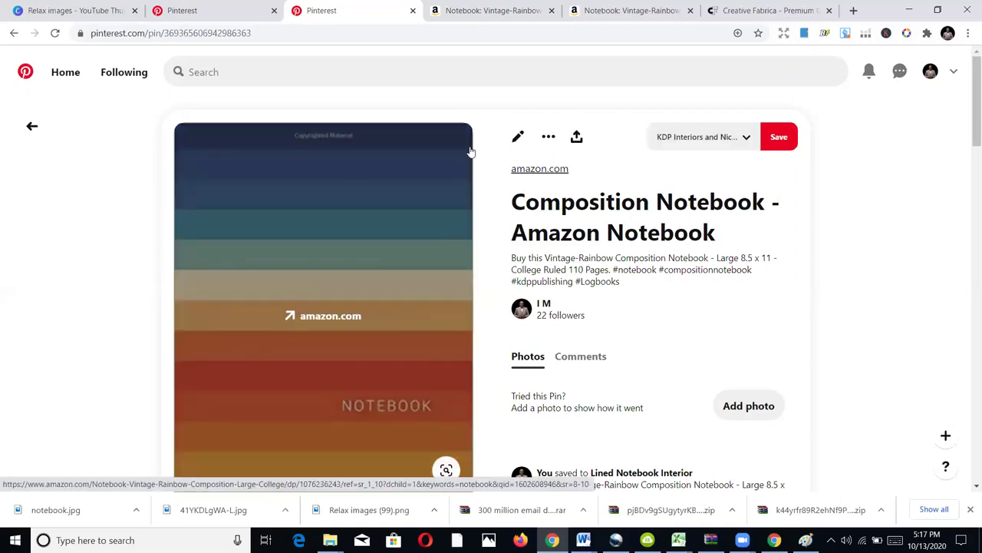
Switch to the newly opened Amazon product page and load canva.com in its place
left_click(477, 9)
left_click(468, 34)
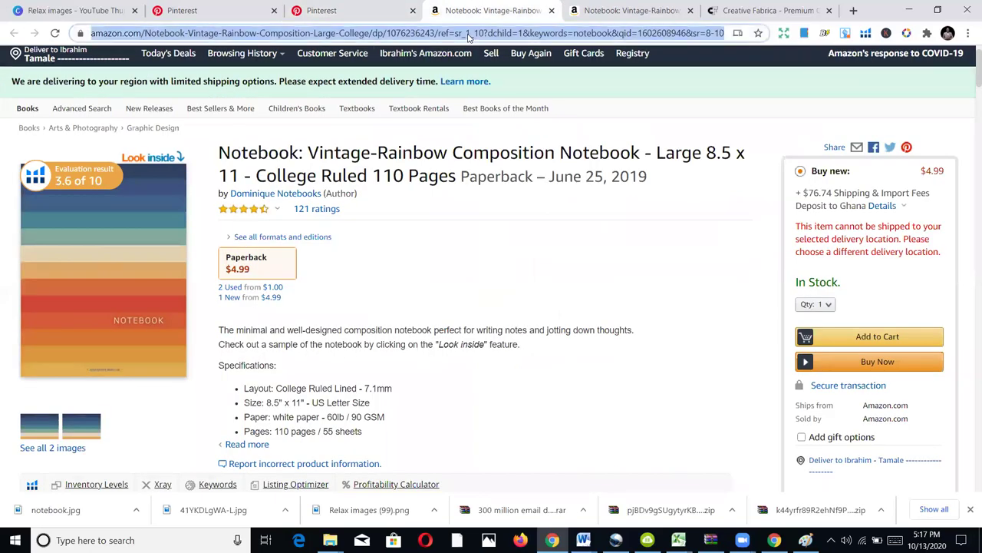
type("canva.com")
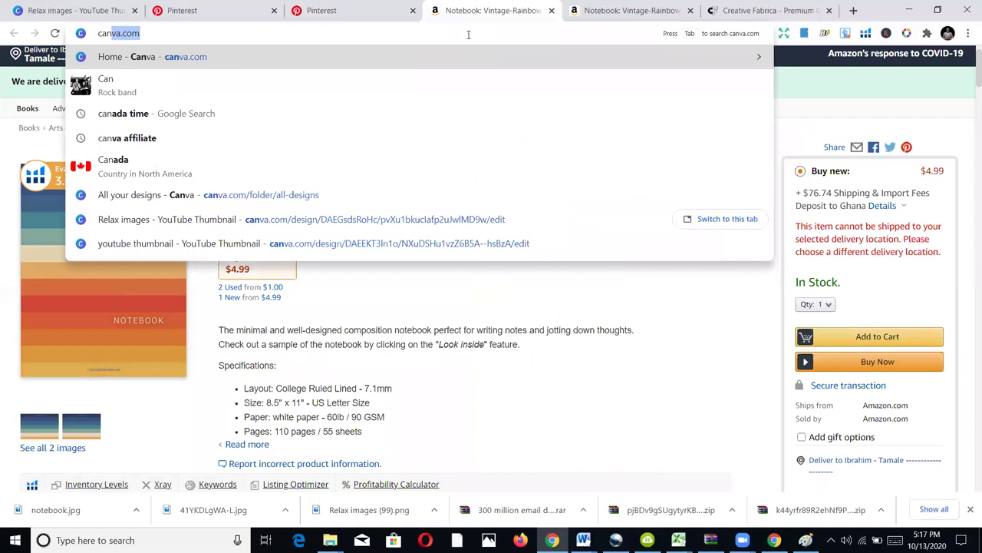
key("Return")
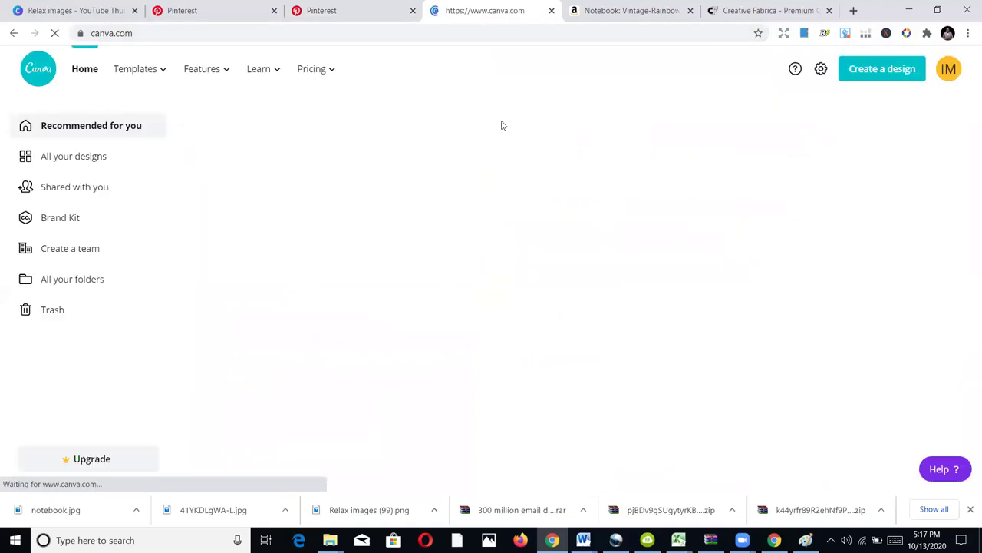
Search Canva's design templates for "pinterest" and look over the templates
scroll(406, 274, "down", 2)
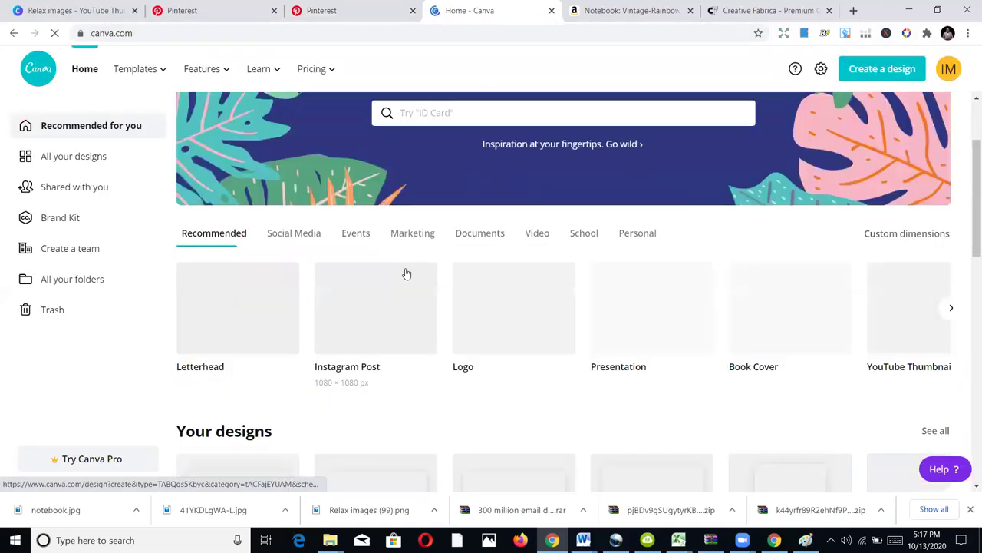
scroll(407, 274, "down", 3)
scroll(395, 273, "up", 3)
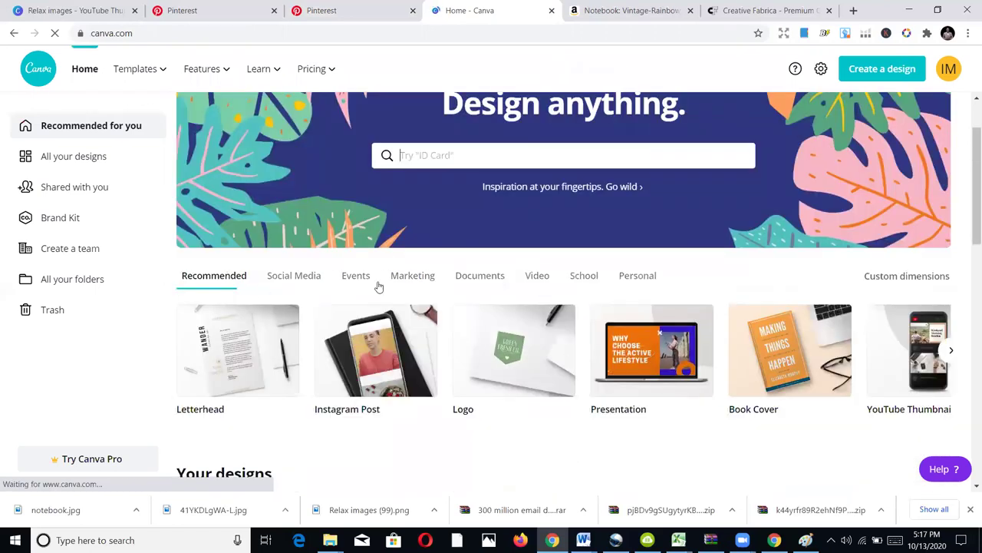
scroll(468, 260, "up", 1)
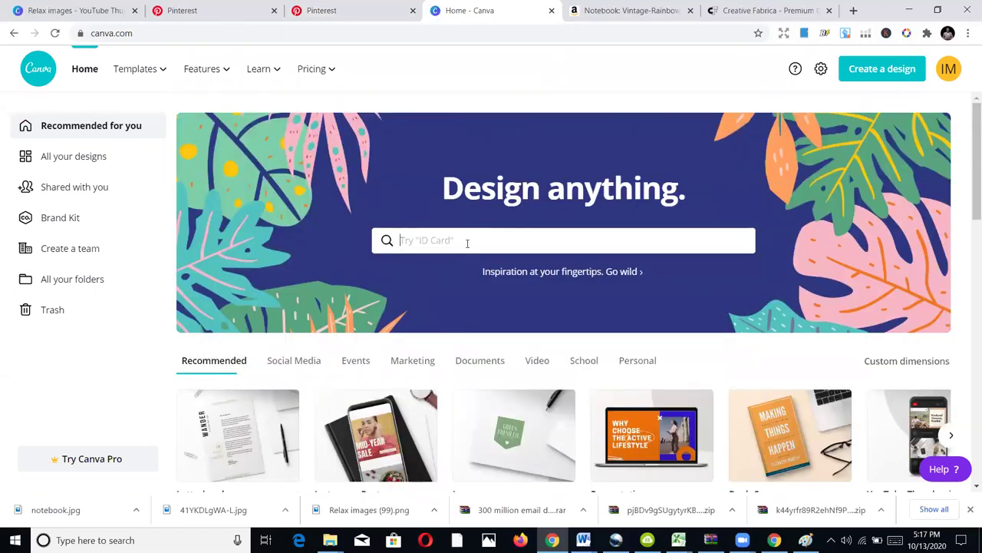
type("pinterest")
key("Return")
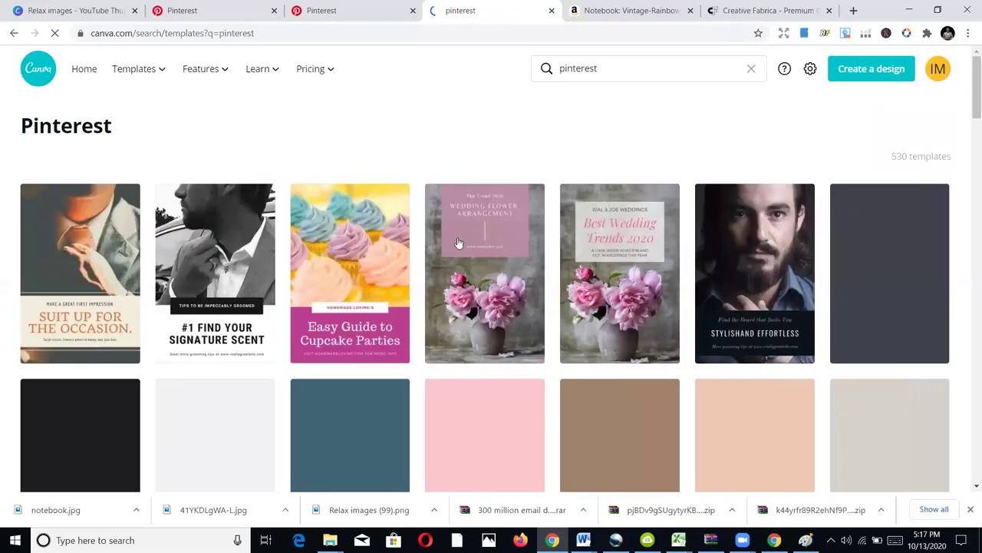
scroll(759, 333, "down", 1)
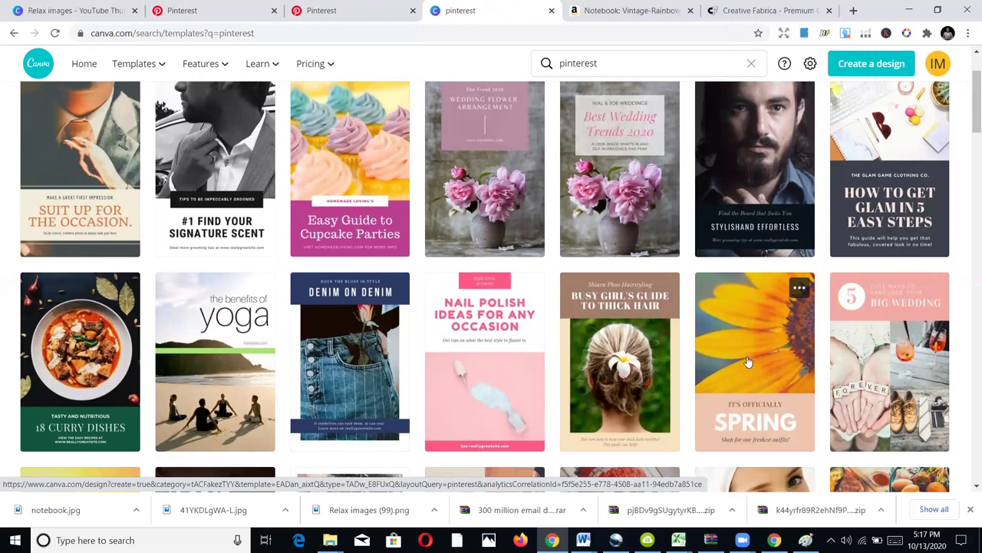
Open the "Wedding Flower Arrangement" Pinterest template from the search results as a new design
scroll(737, 368, "down", 2)
scroll(675, 383, "up", 2)
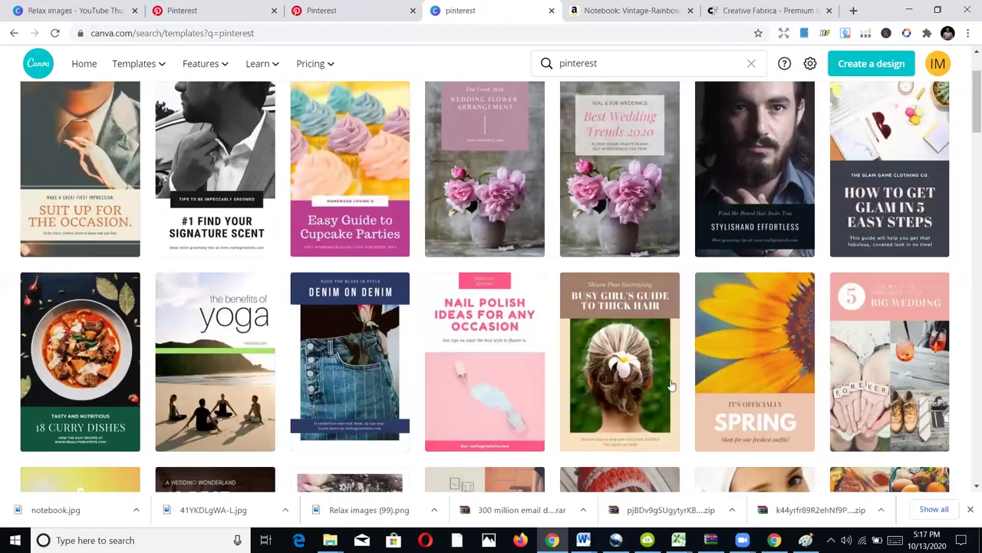
scroll(670, 385, "up", 1)
left_click(467, 286)
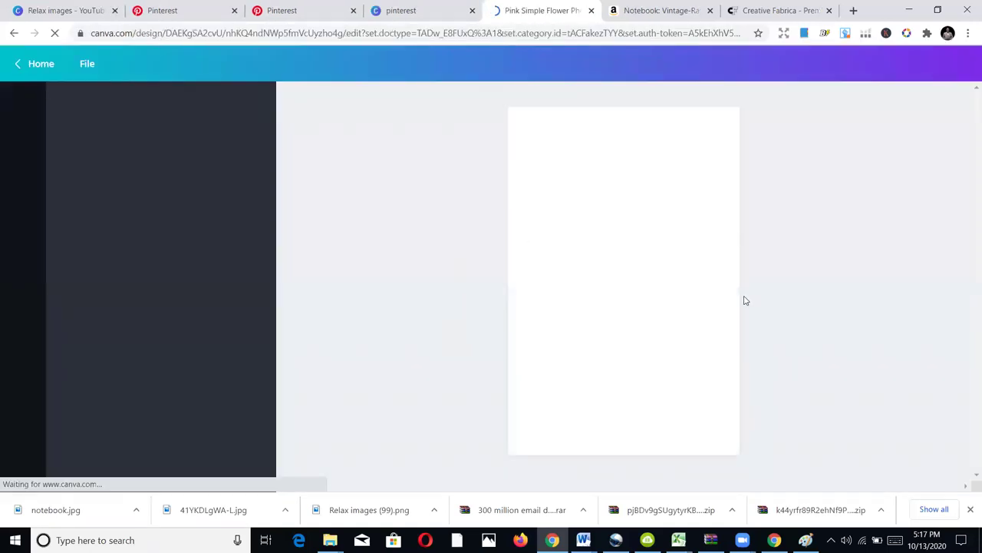
Delete the pink box behind the text of the wedding flower template
left_click(640, 225)
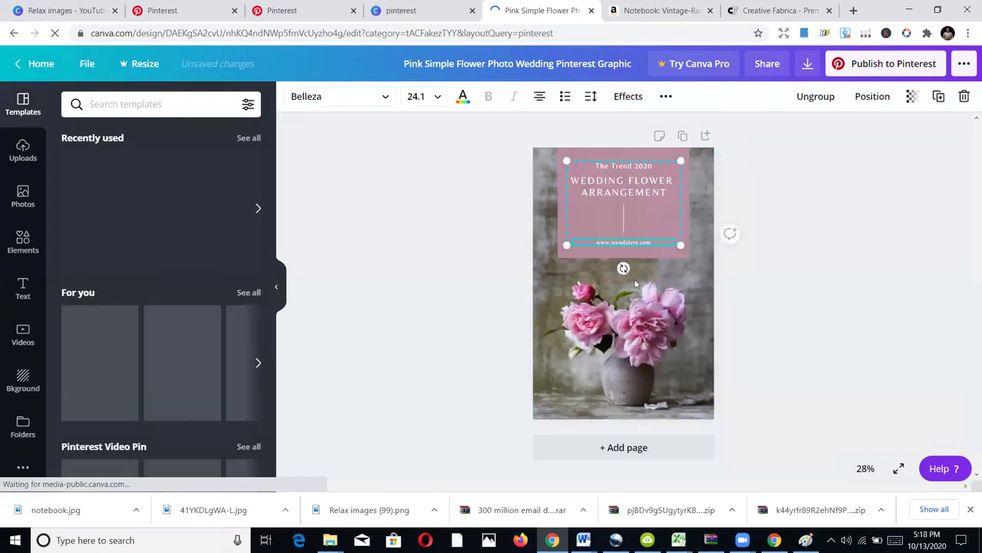
left_click(627, 247)
left_click(627, 248)
key("Delete")
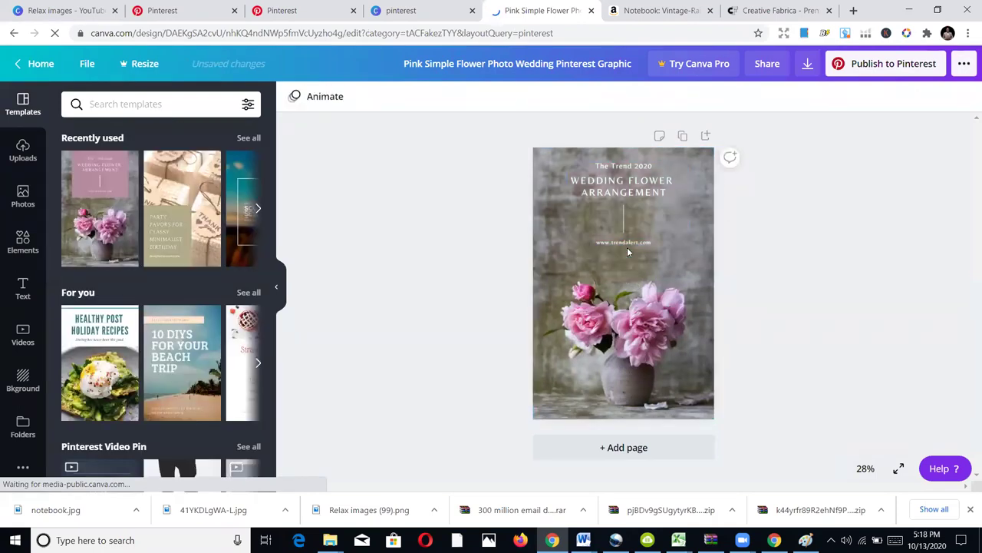
Replace the flower photo background with solid black
left_click(600, 274)
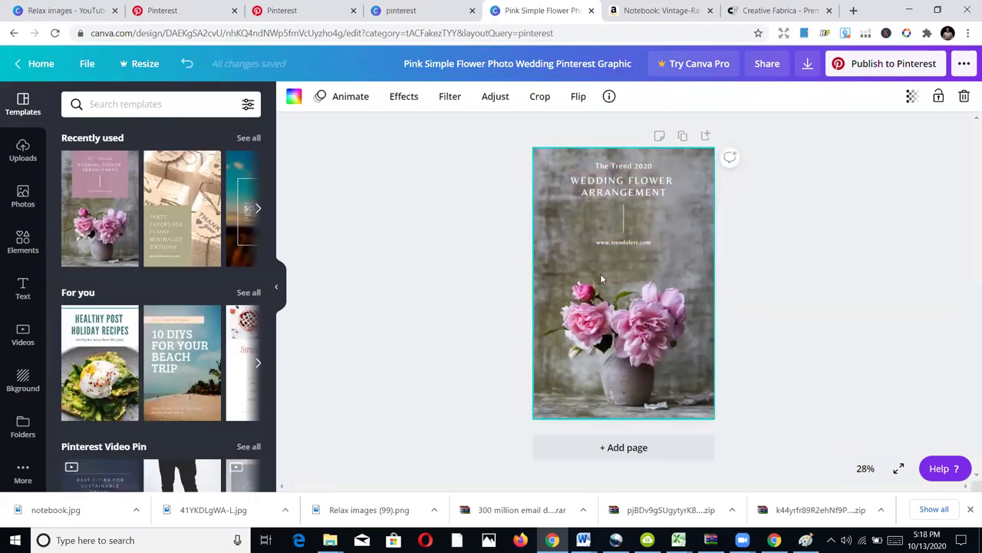
left_click(296, 96)
left_click(74, 284)
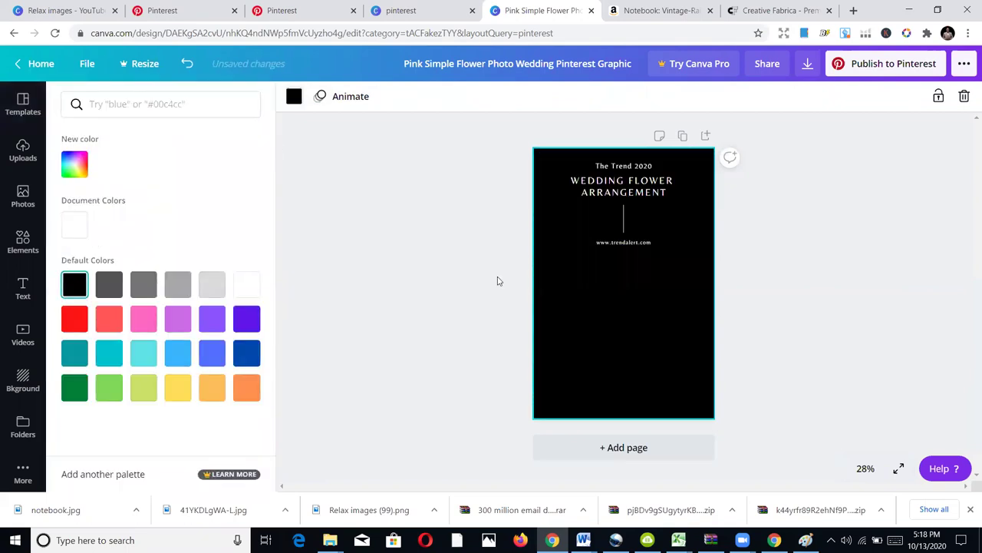
Delete the "Wedding Flower Arrangement" heading and the website text from the design
left_click(624, 192)
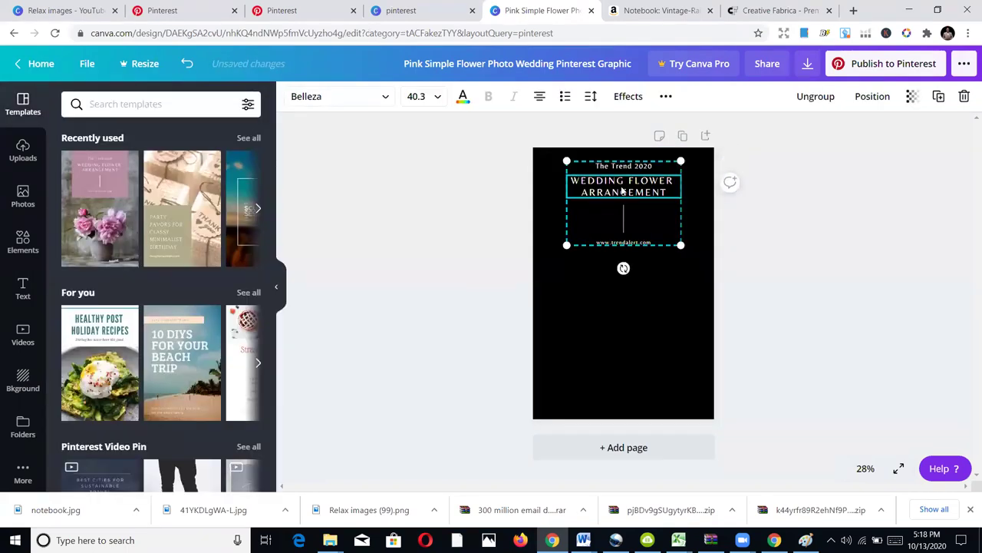
key("Delete")
left_click(629, 242)
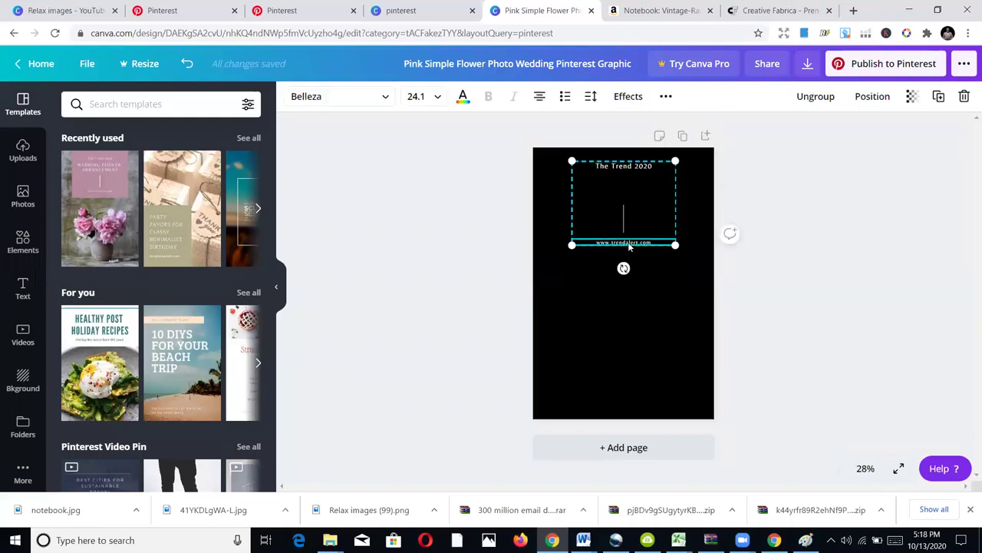
key("Delete")
left_click(627, 234)
key("Delete")
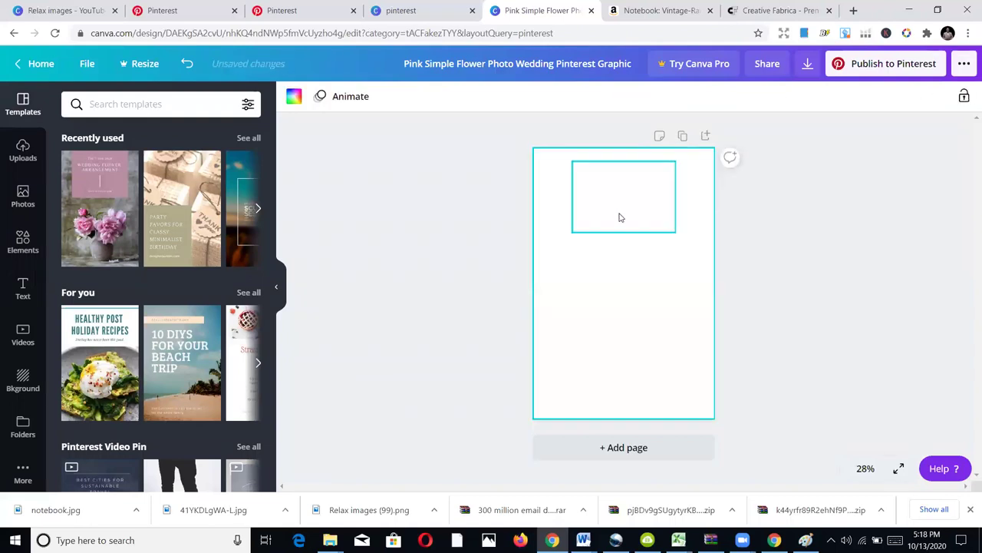
left_click(187, 65)
Delete the "The Trend 2020" text and the thin vertical line, leaving only the black background
left_click(625, 166)
key("Delete")
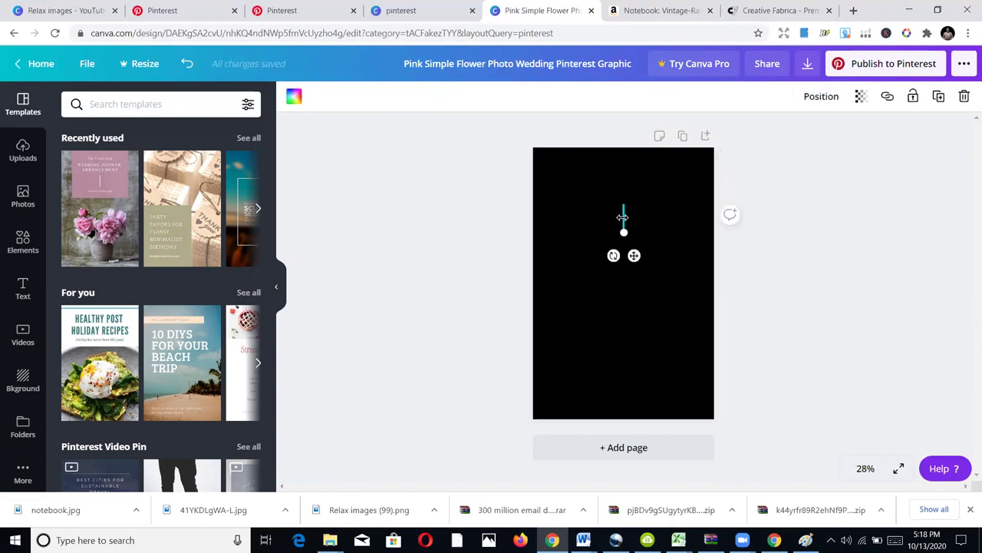
key("Delete")
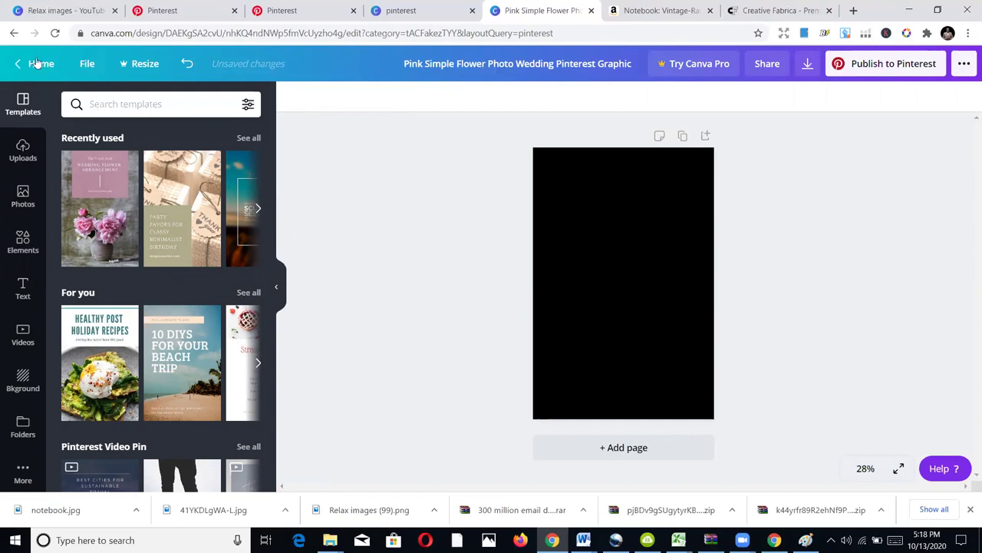
Add a heading to the black page with the text "Notebook"
left_click(23, 156)
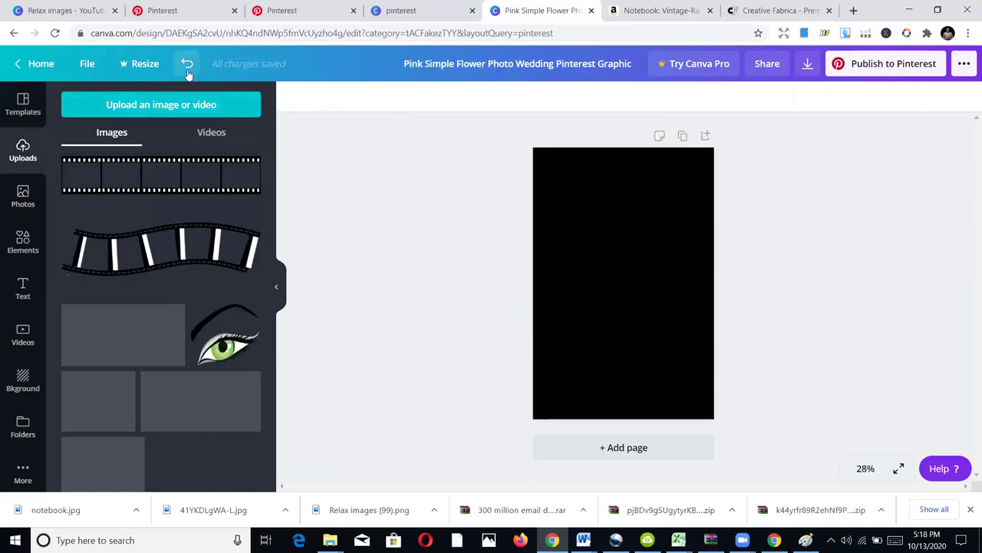
left_click(23, 290)
left_click(134, 164)
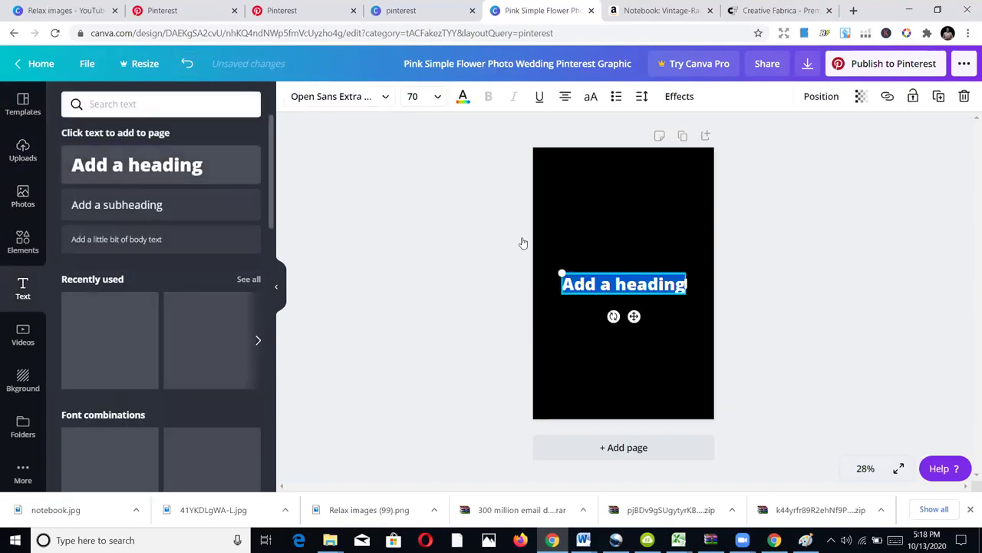
type("No")
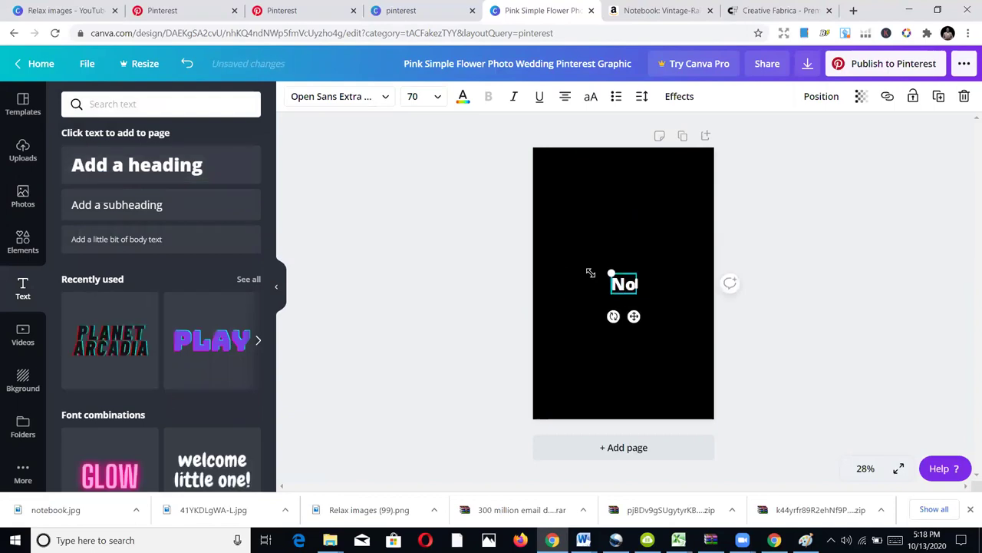
type("tebook")
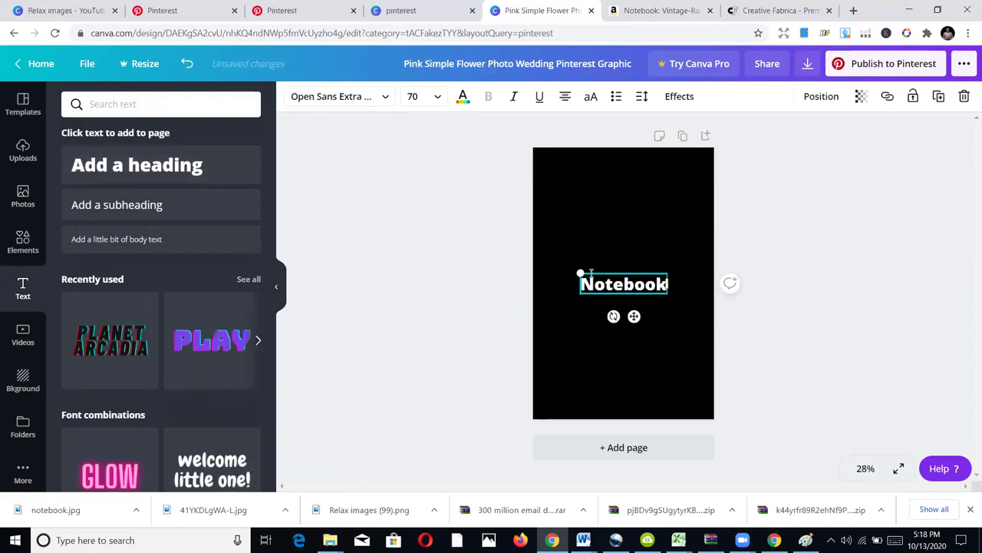
Convert the "Notebook" heading to uppercase
left_click(625, 298)
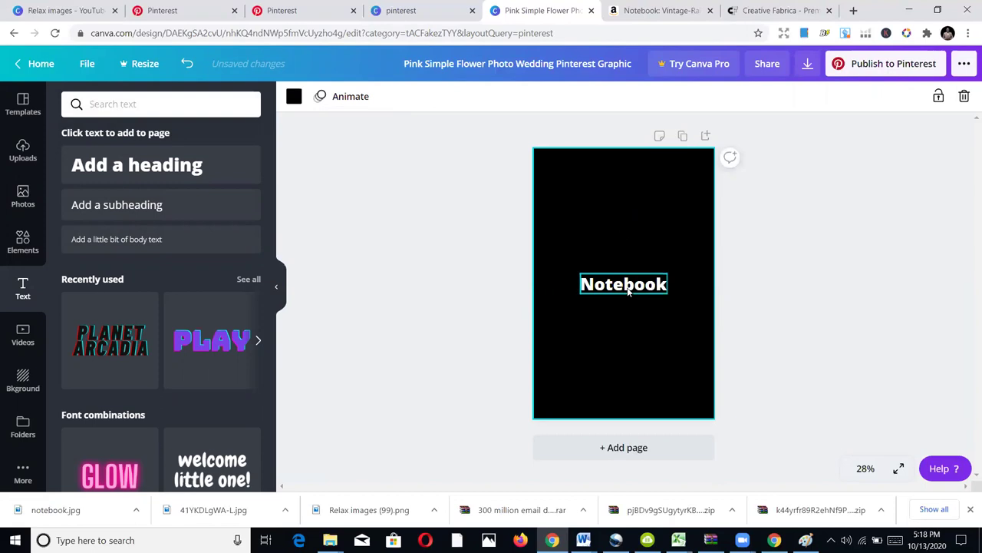
left_click(628, 290)
left_click_drag(628, 291, 627, 287)
left_click(589, 96)
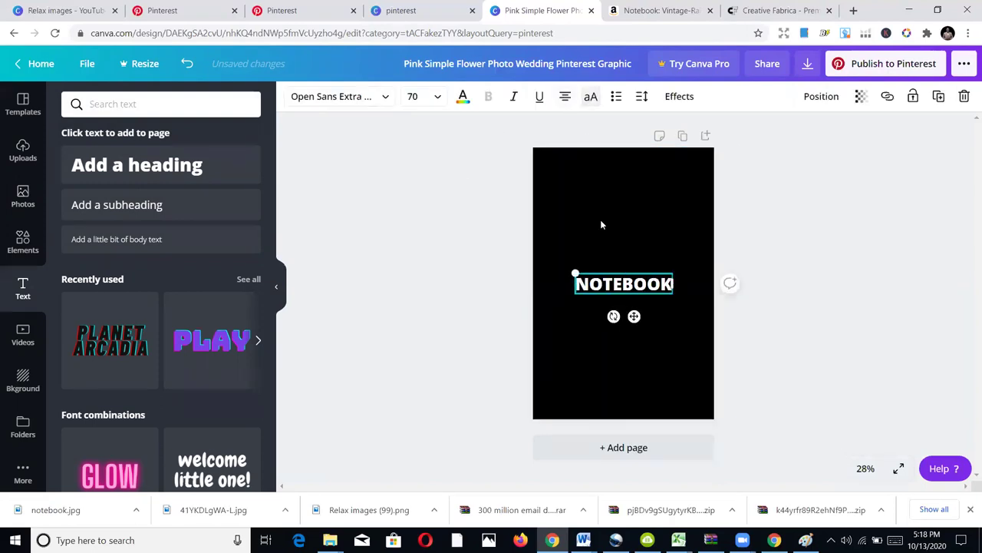
Try the Anton font on the NOTEBOOK heading, and set it to Barabara instead
left_click(368, 100)
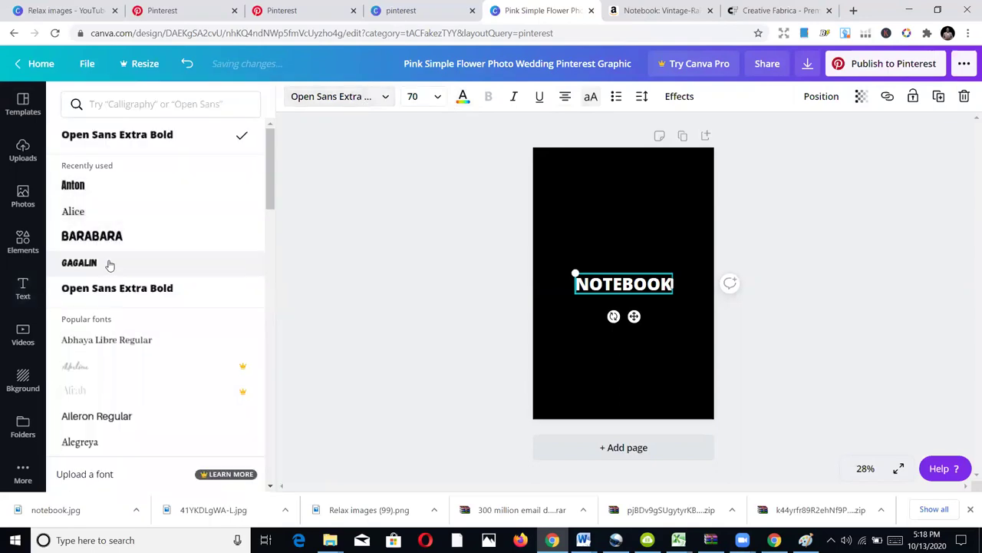
left_click(88, 185)
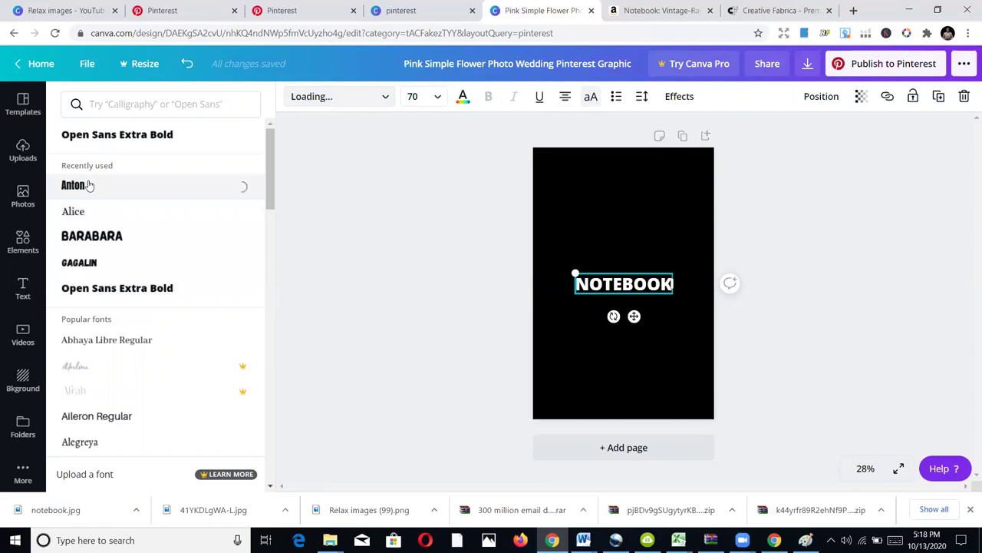
left_click(108, 239)
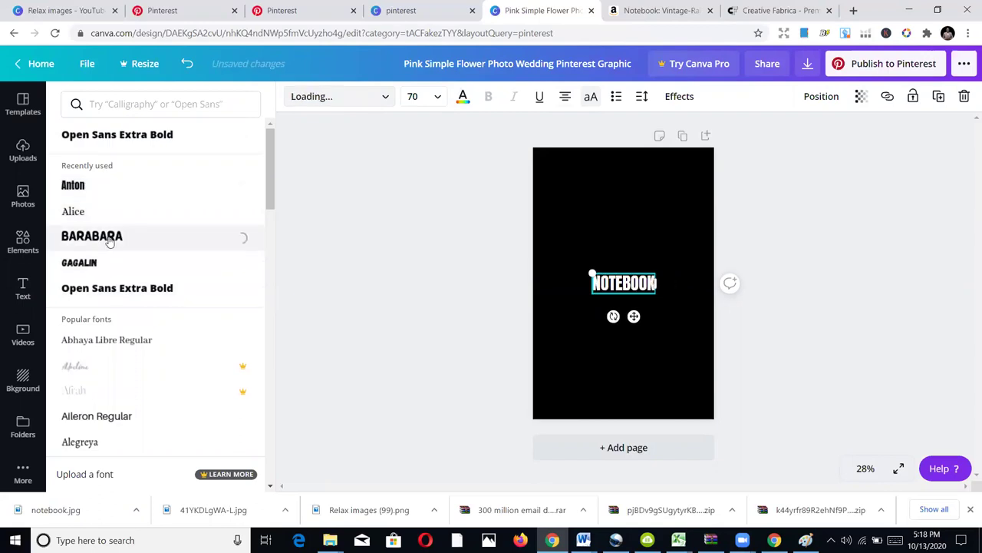
left_click(644, 228)
left_click(643, 227)
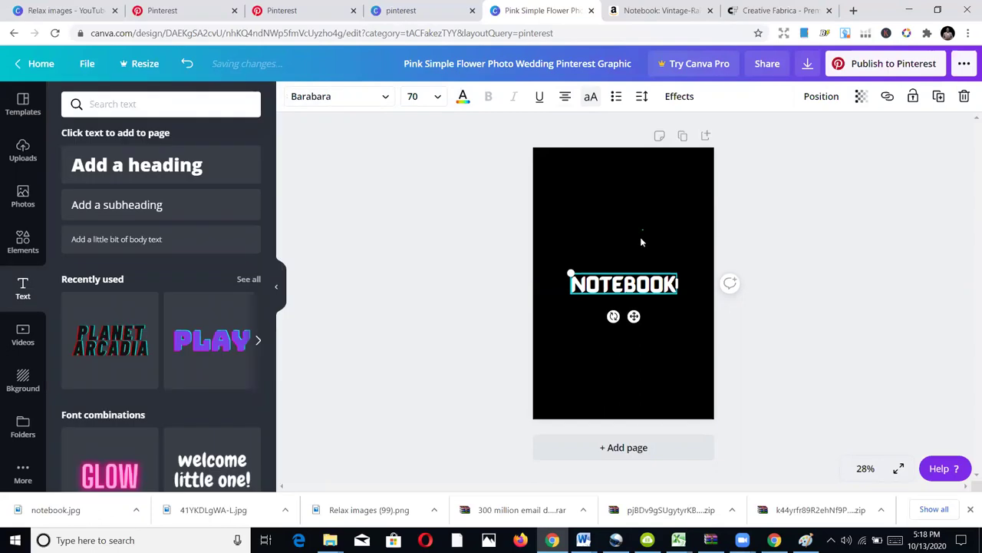
left_click(623, 287)
left_click_drag(623, 287, 623, 283)
left_click(661, 247)
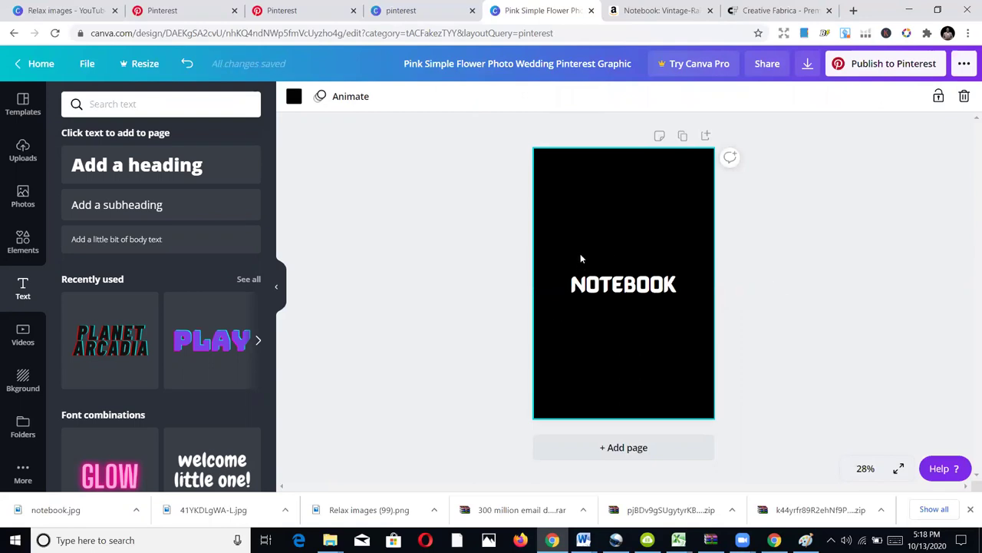
Start publishing the design to Pinterest on the "KDP Interiors and Niches" board with the title "Notebook"
left_click(867, 63)
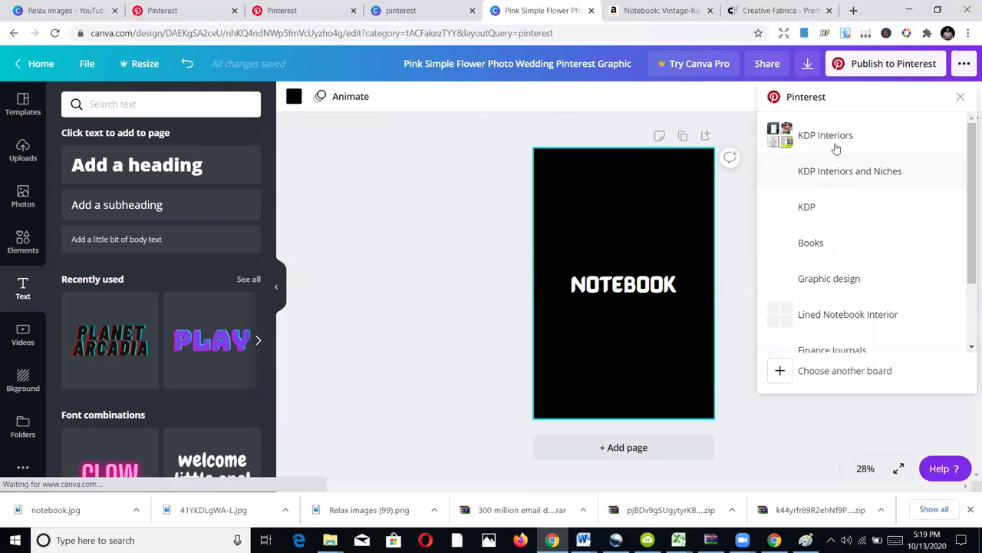
left_click(838, 175)
left_click(815, 173)
type("Ni")
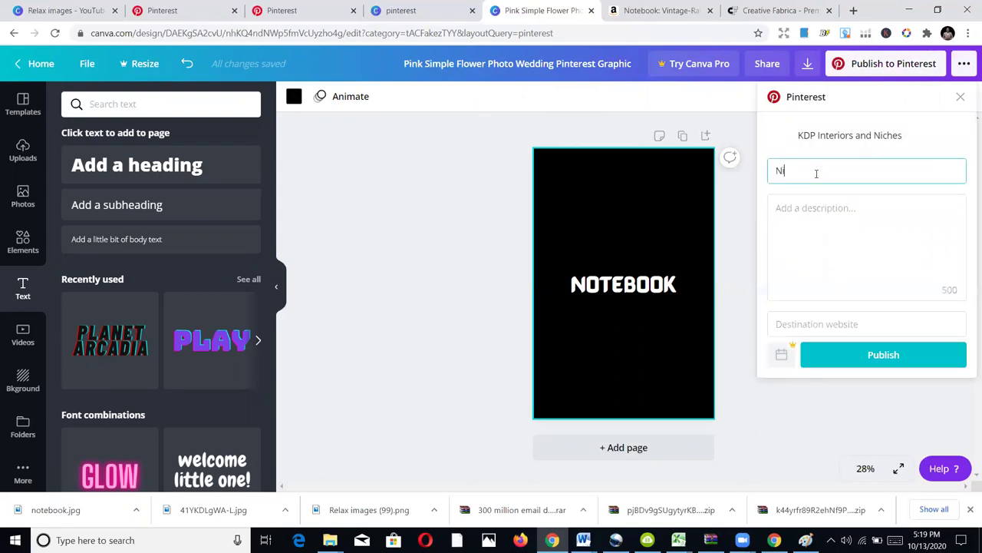
type("otebook")
Enter the sample pin description "#notebook grabbo;vdahgdukgb"
left_click(850, 243)
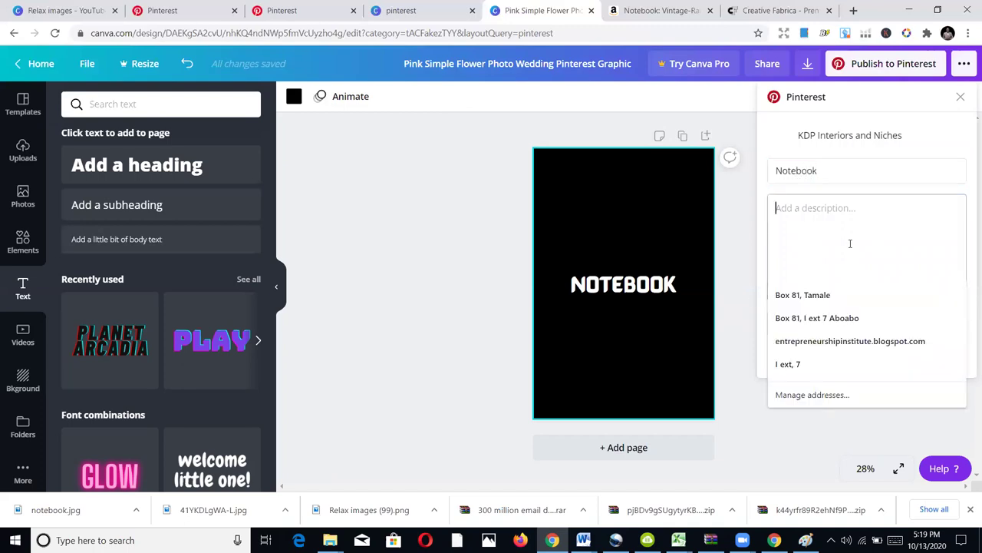
type("s")
key("BackSpace")
type("#notebook")
type("grabbo;vdahgdukgb")
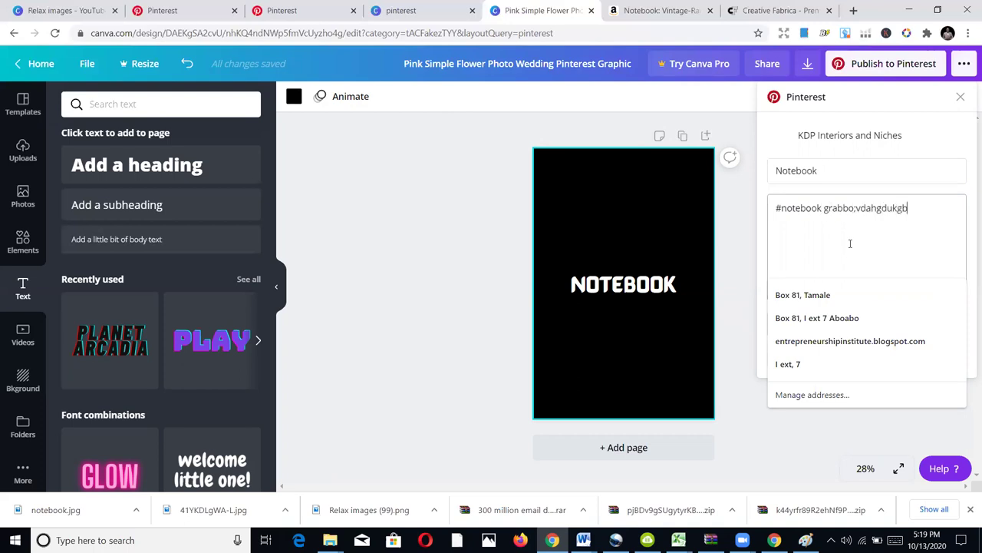
left_click(857, 324)
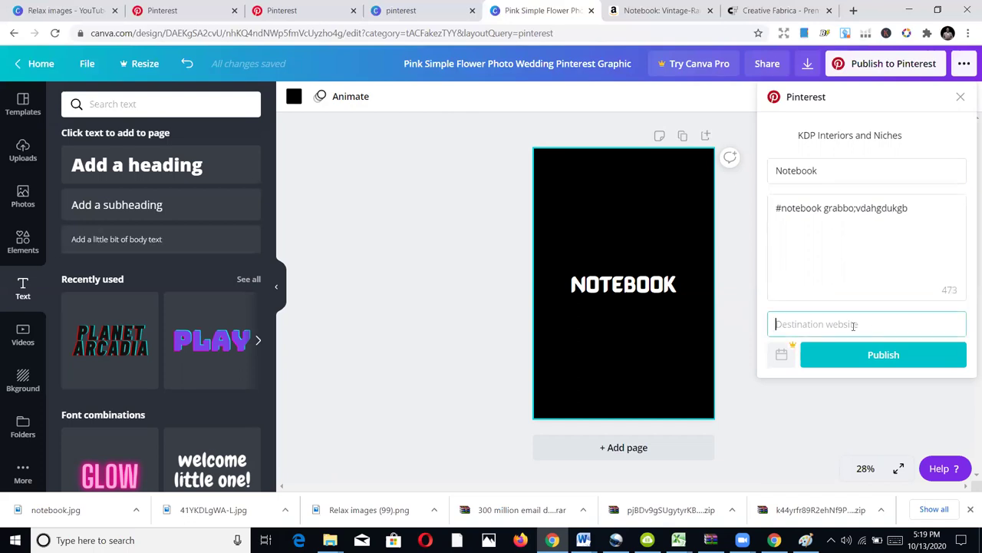
key("ctrl+v")
key("ctrl+a")
key("BackSpace")
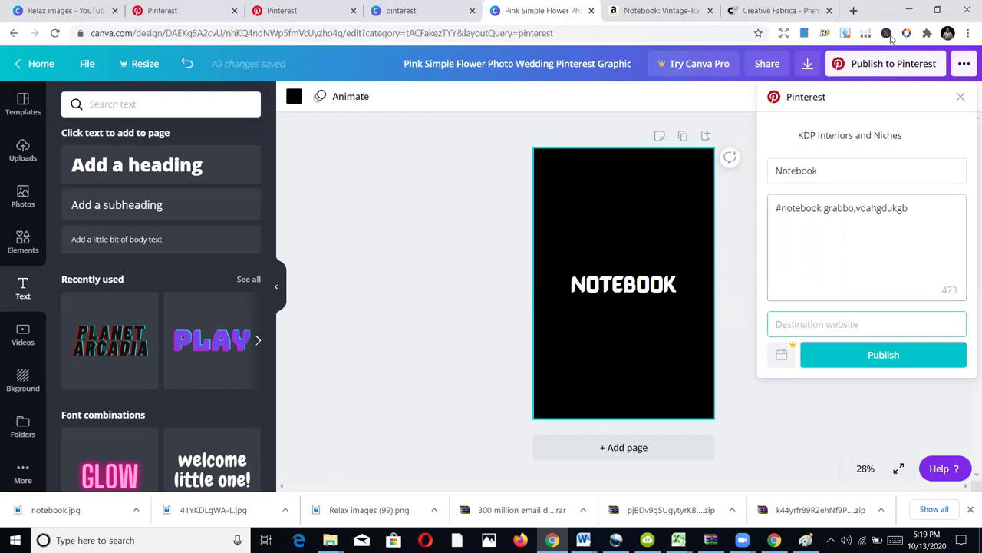
Copy the URL of the Vintage-Rainbow notebook's Amazon product page and paste it as the pin's destination website in Canva
left_click(667, 10)
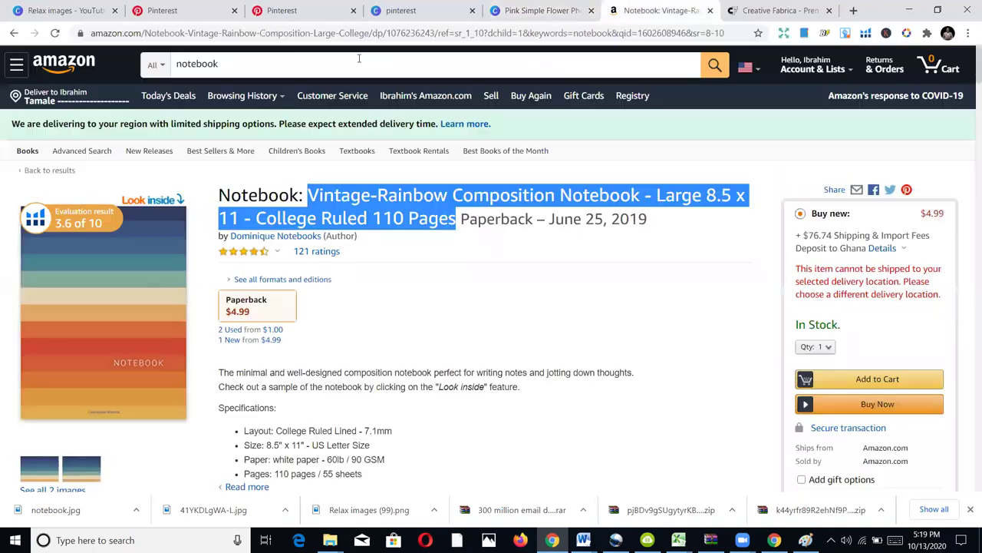
left_click(184, 33)
right_click(186, 33)
left_click(256, 120)
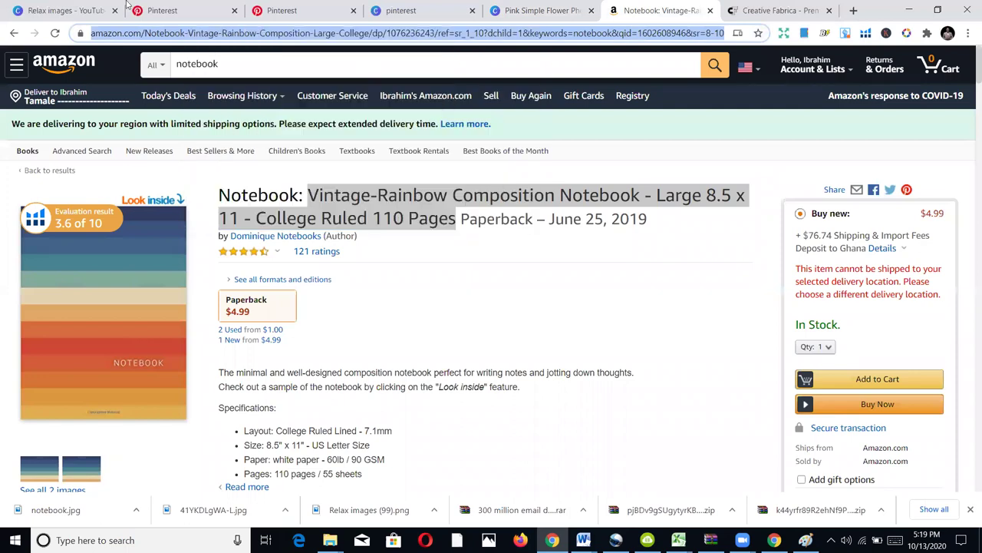
left_click(303, 11)
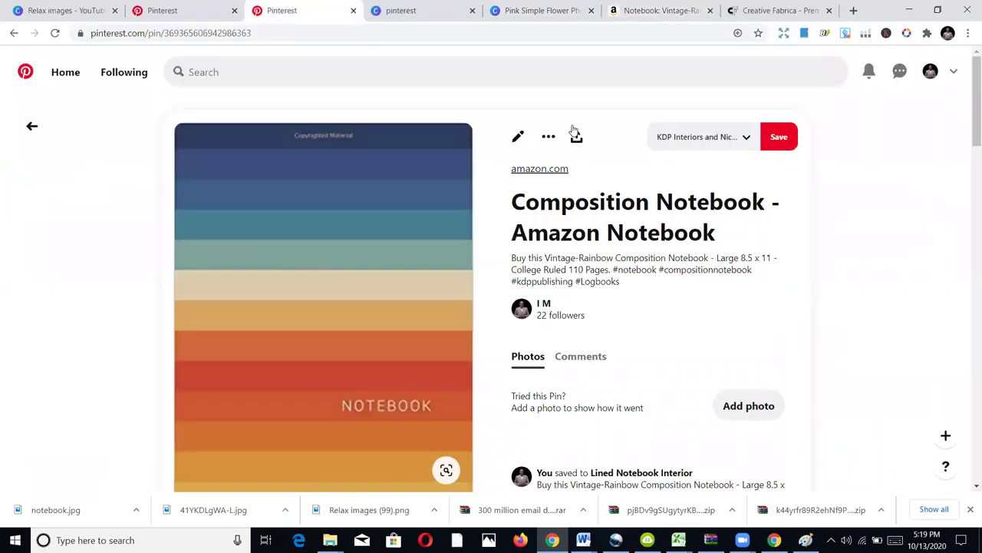
left_click(443, 8)
left_click(522, 8)
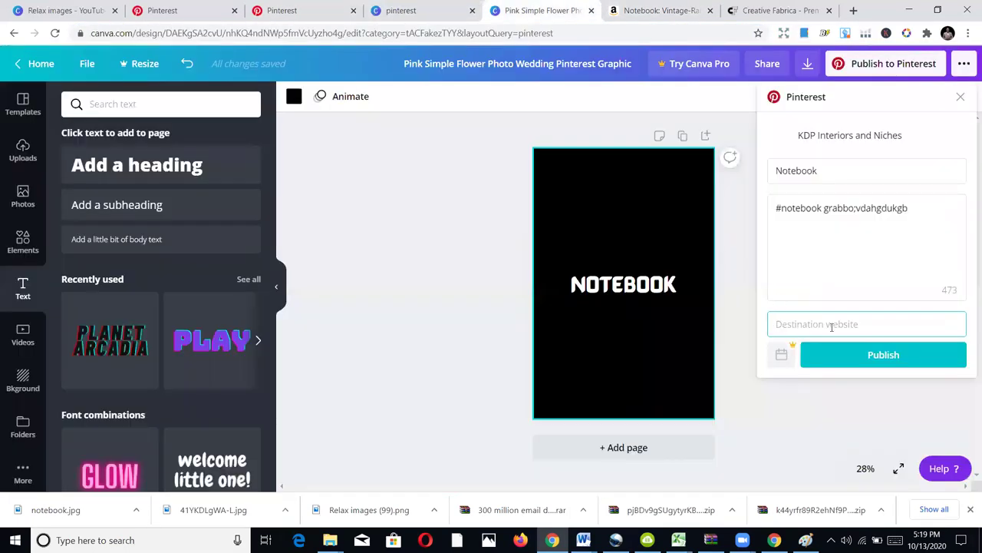
key("ctrl+v")
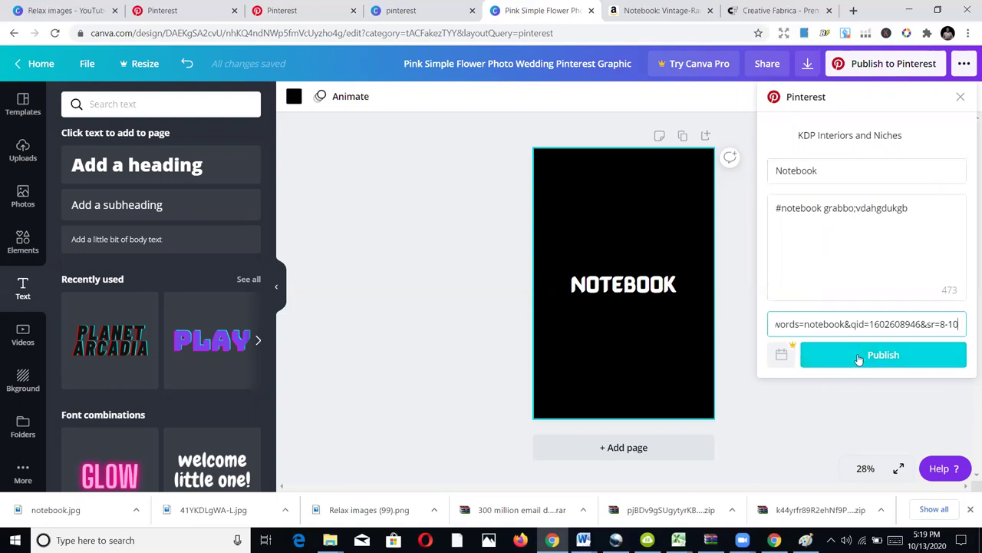
double_click(867, 238)
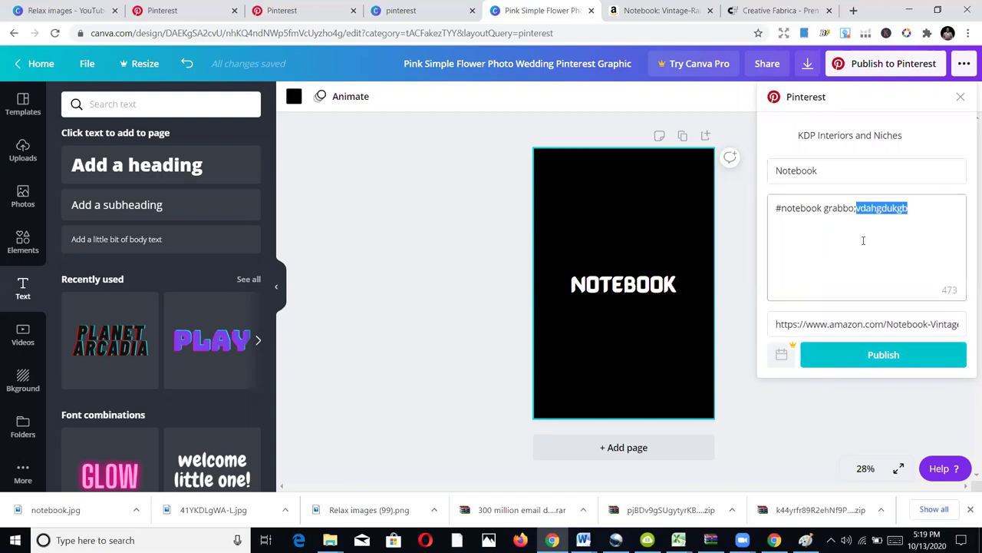